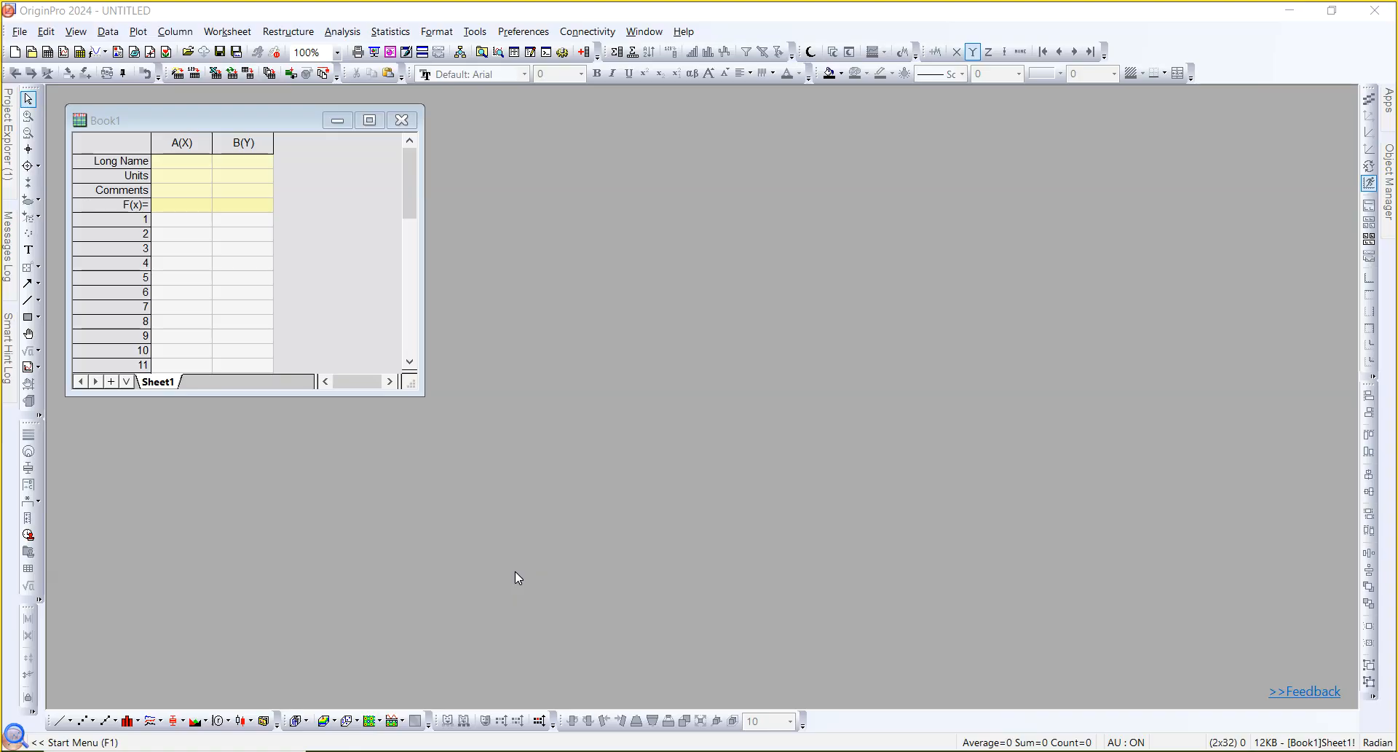
Import CAF2-400.ASC, CAF2-500.ASC, CAF2-600.ASC and CAF2-RAW.ASC together from the xpert files folder into OriginPro.
{"action": "left_click", "coordinate": [373, 750]}
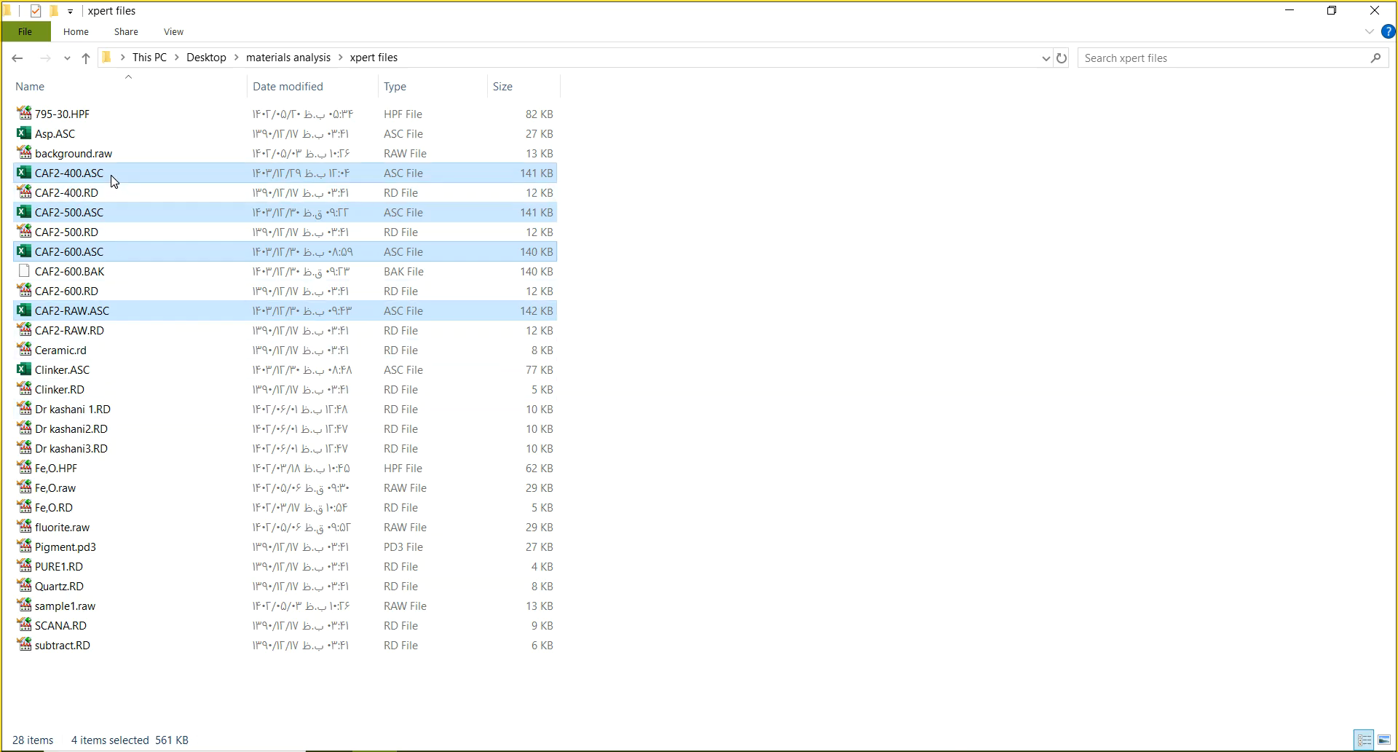
{"action": "left_click_drag", "start_coordinate": [114, 175], "coordinate": [428, 394]}
{"action": "left_click_drag", "start_coordinate": [286, 305], "coordinate": [284, 304]}
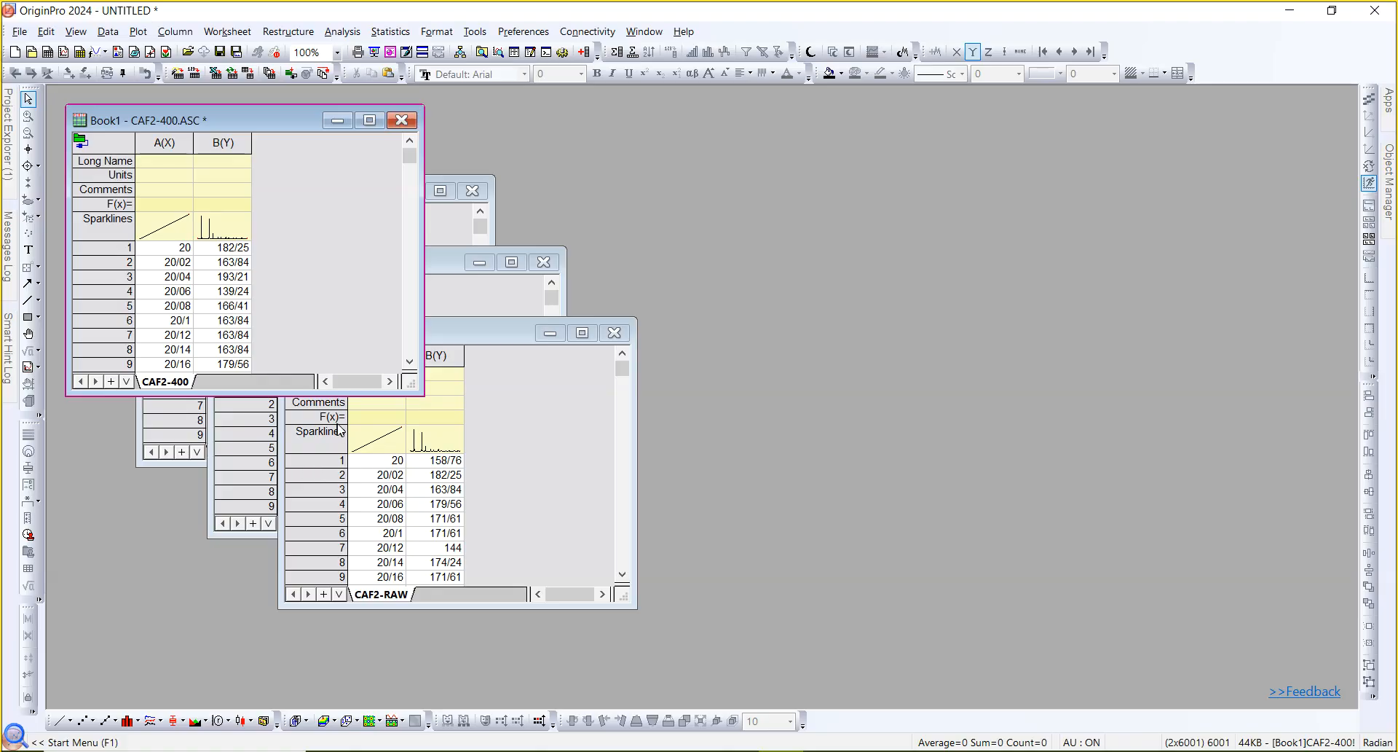
Spread out the CAF2-RAW, CAF2-600 and CAF2-500 workbook windows so that each one's data is visible.
{"action": "left_click_drag", "start_coordinate": [451, 340], "coordinate": [1005, 204]}
{"action": "left_click_drag", "start_coordinate": [445, 267], "coordinate": [680, 387]}
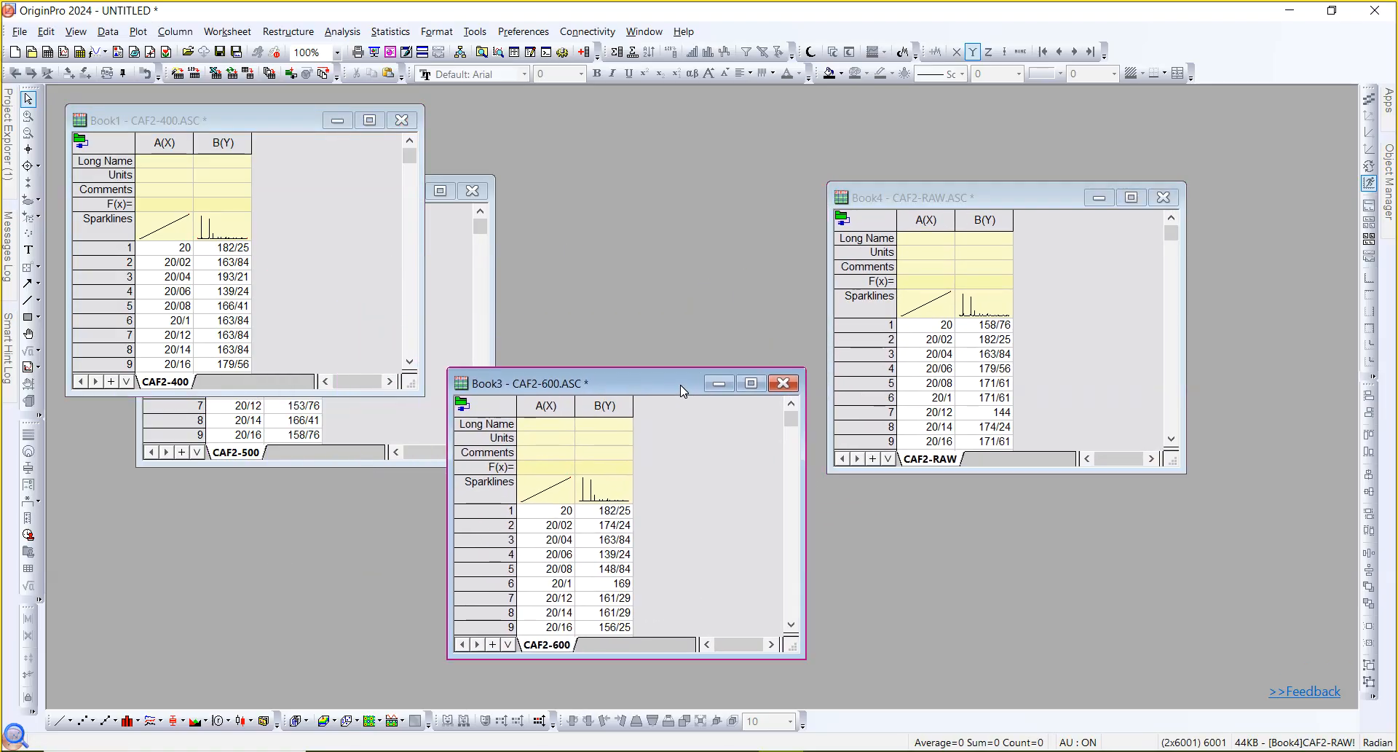
{"action": "left_click", "coordinate": [444, 232]}
{"action": "left_click_drag", "start_coordinate": [399, 191], "coordinate": [731, 123]}
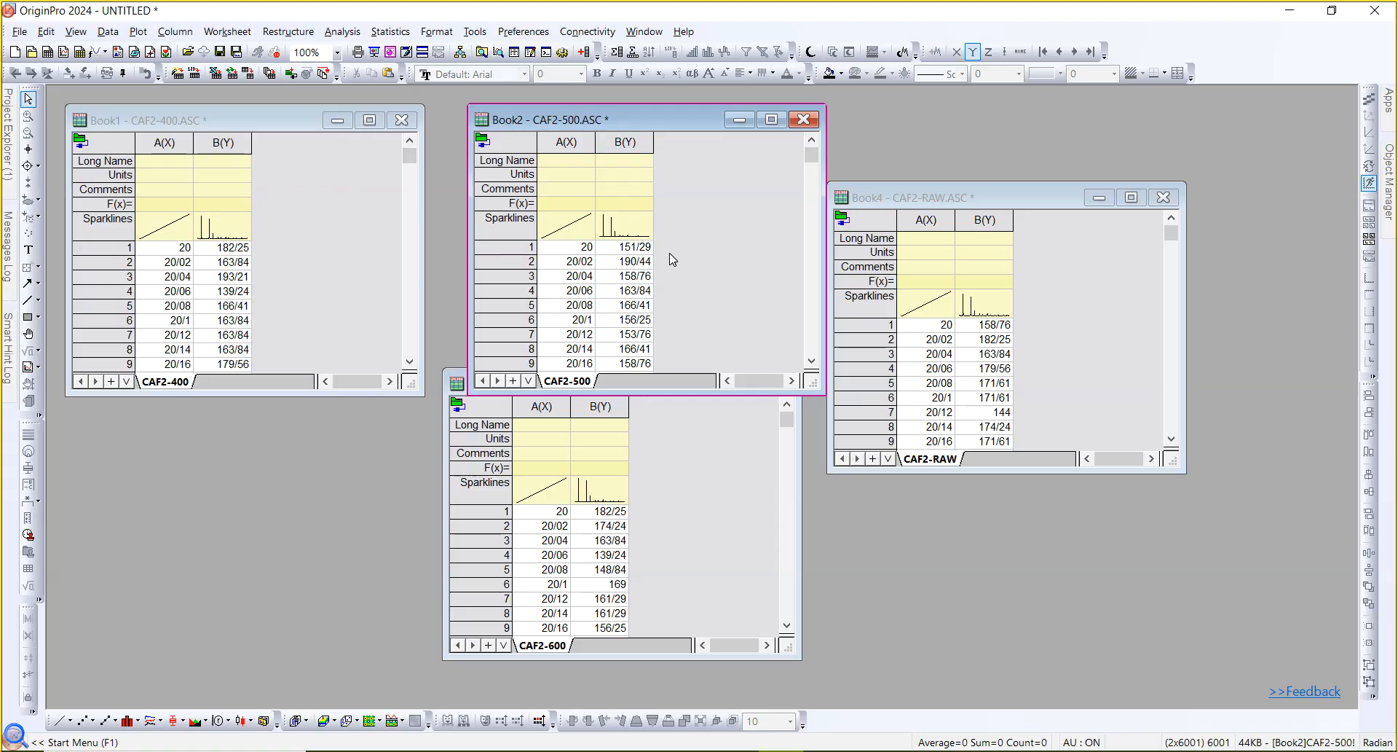
Maximize the CAF2-400 workbook and add three new Y columns, C to E, to its sheet.
{"action": "left_click", "coordinate": [370, 121]}
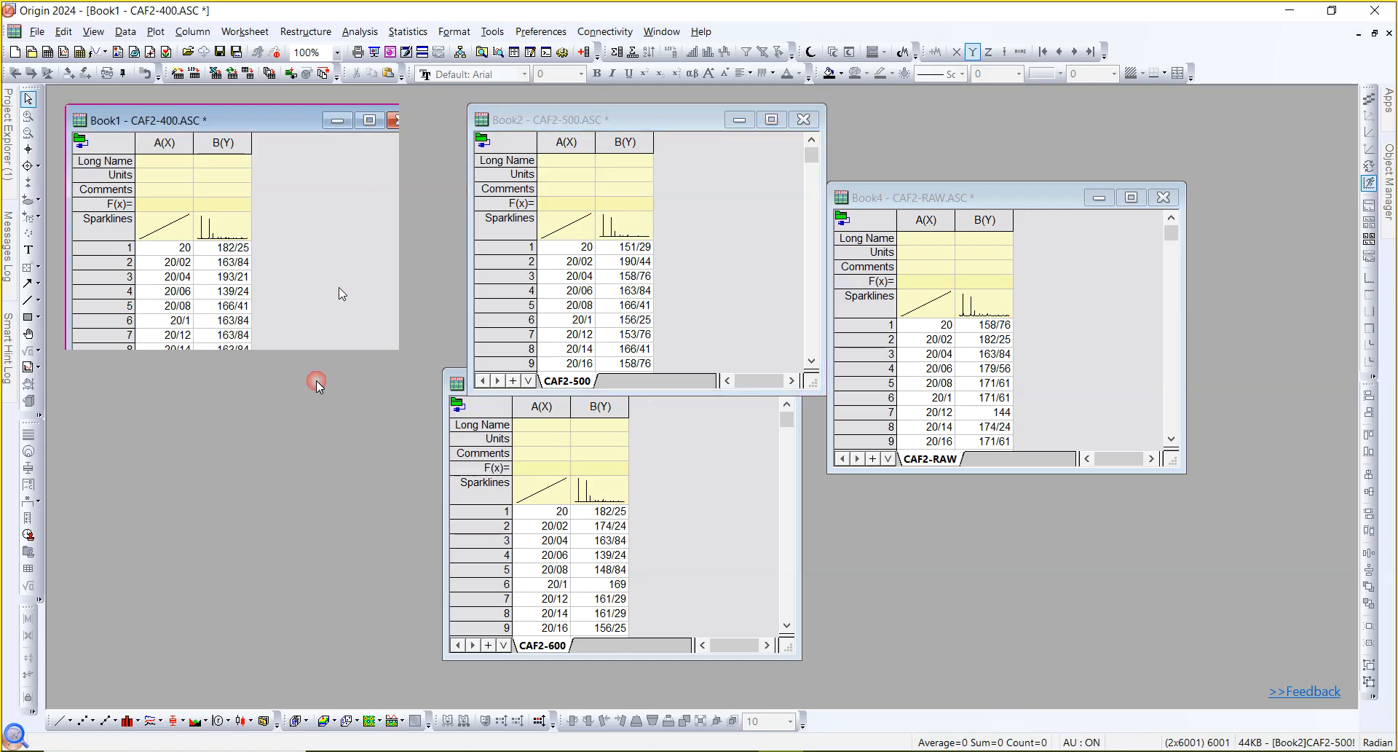
{"action": "scroll", "coordinate": [300, 271], "scroll_direction": "down", "scroll_amount": 1}
{"action": "scroll", "coordinate": [302, 271], "scroll_direction": "up", "scroll_amount": 1}
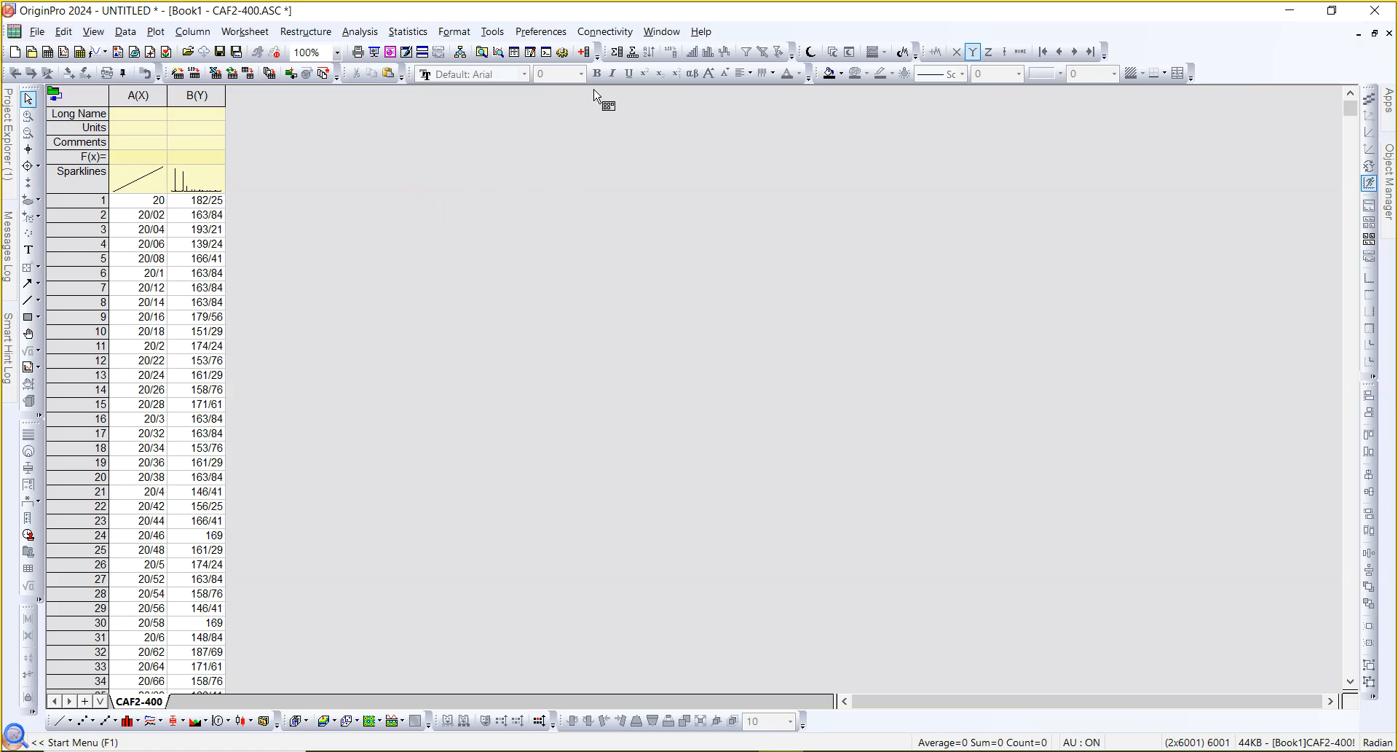
{"action": "left_click", "coordinate": [586, 53]}
{"action": "left_click", "coordinate": [586, 52]}
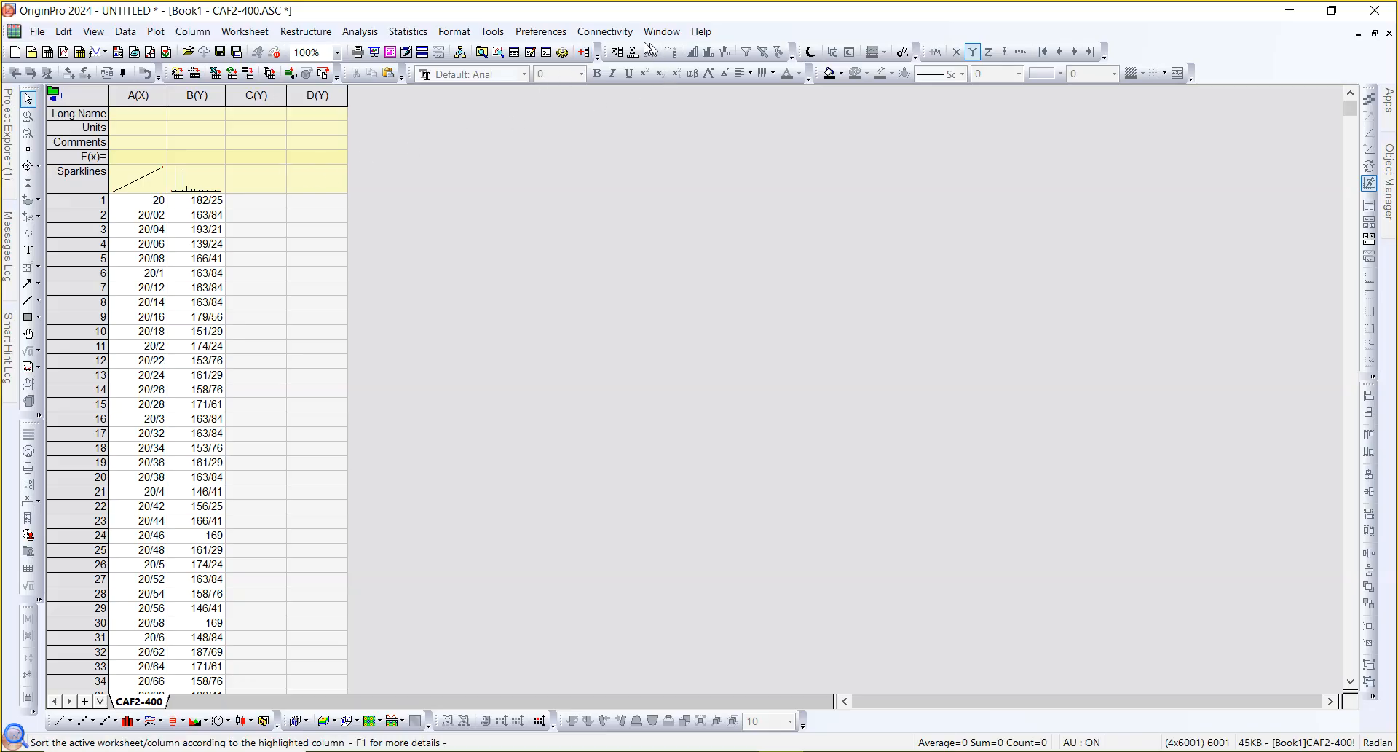
{"action": "left_click", "coordinate": [586, 52]}
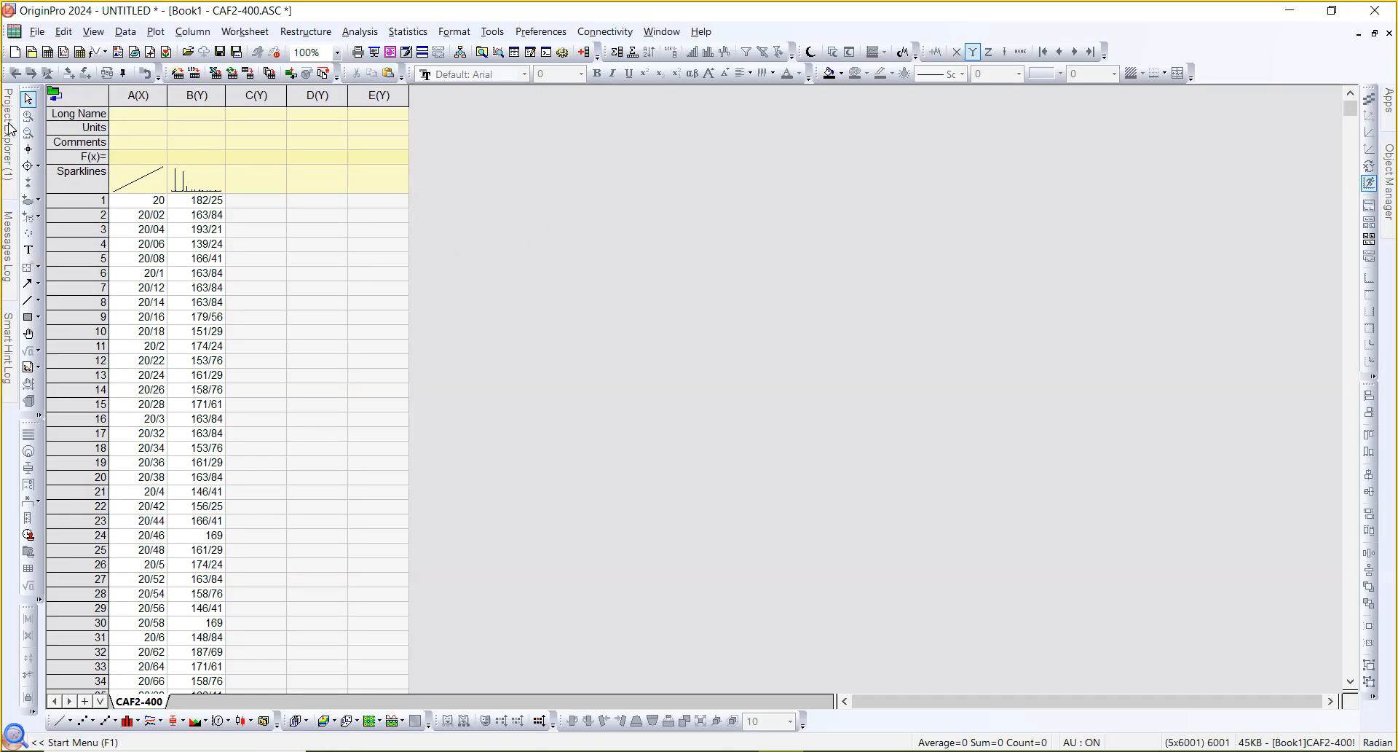
Copy column B of the CAF2-RAW workbook into column C of the CAF2-400 sheet.
{"action": "mouse_move", "coordinate": [9, 131]}
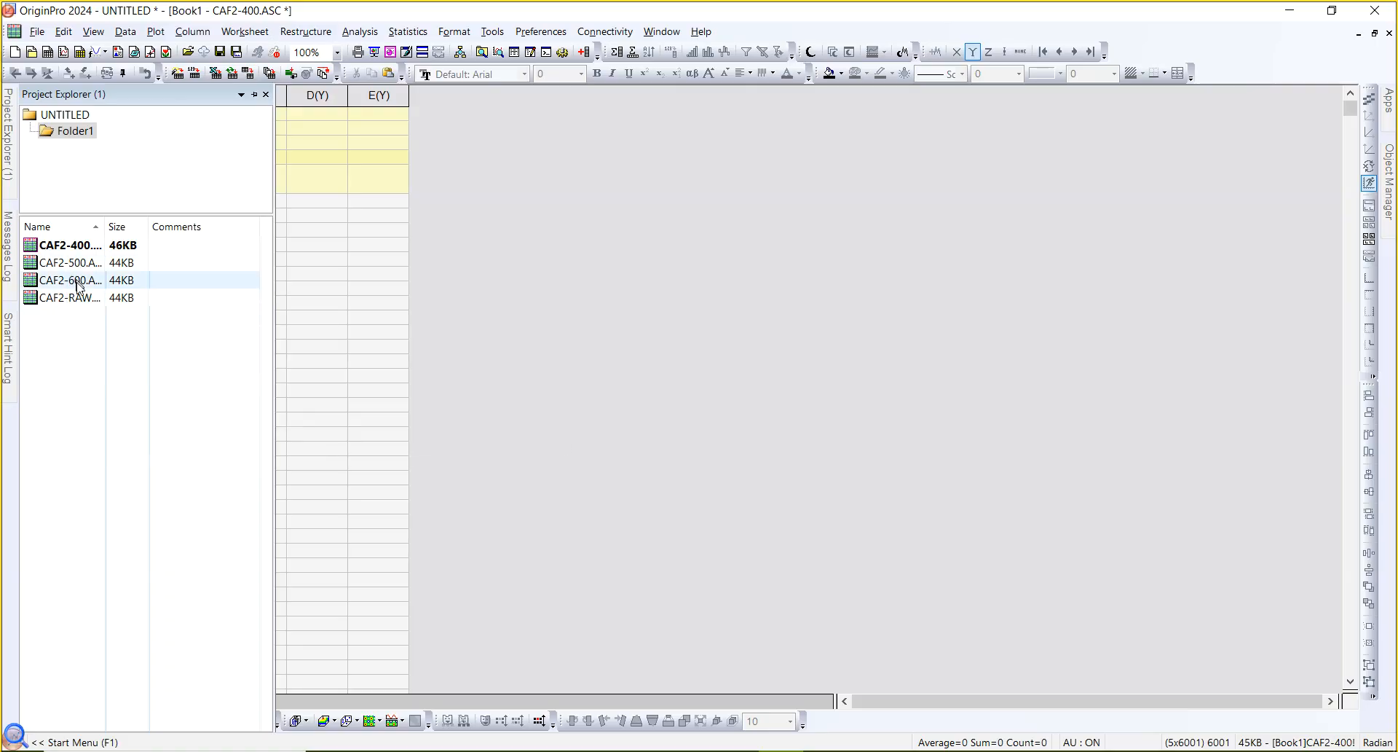
{"action": "double_click", "coordinate": [72, 303]}
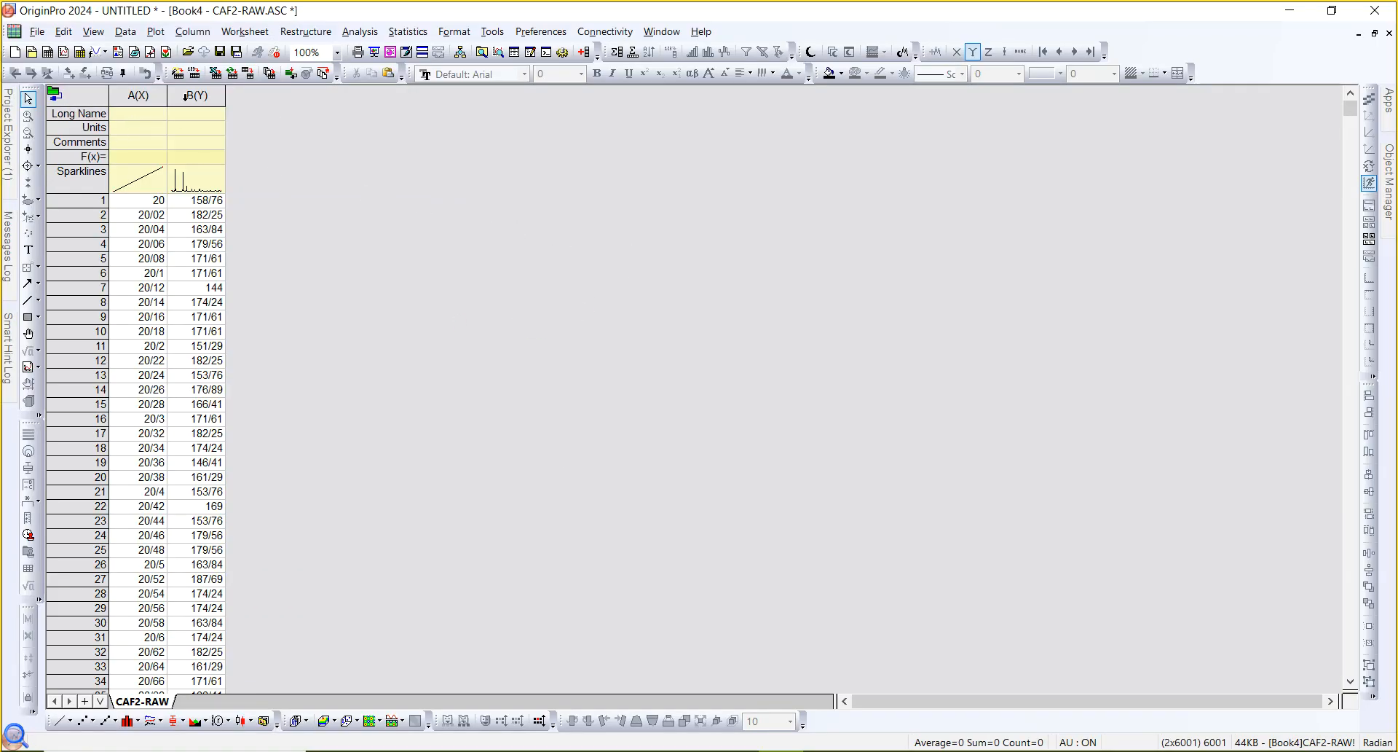
{"action": "left_click", "coordinate": [187, 96]}
{"action": "right_click", "coordinate": [187, 96]}
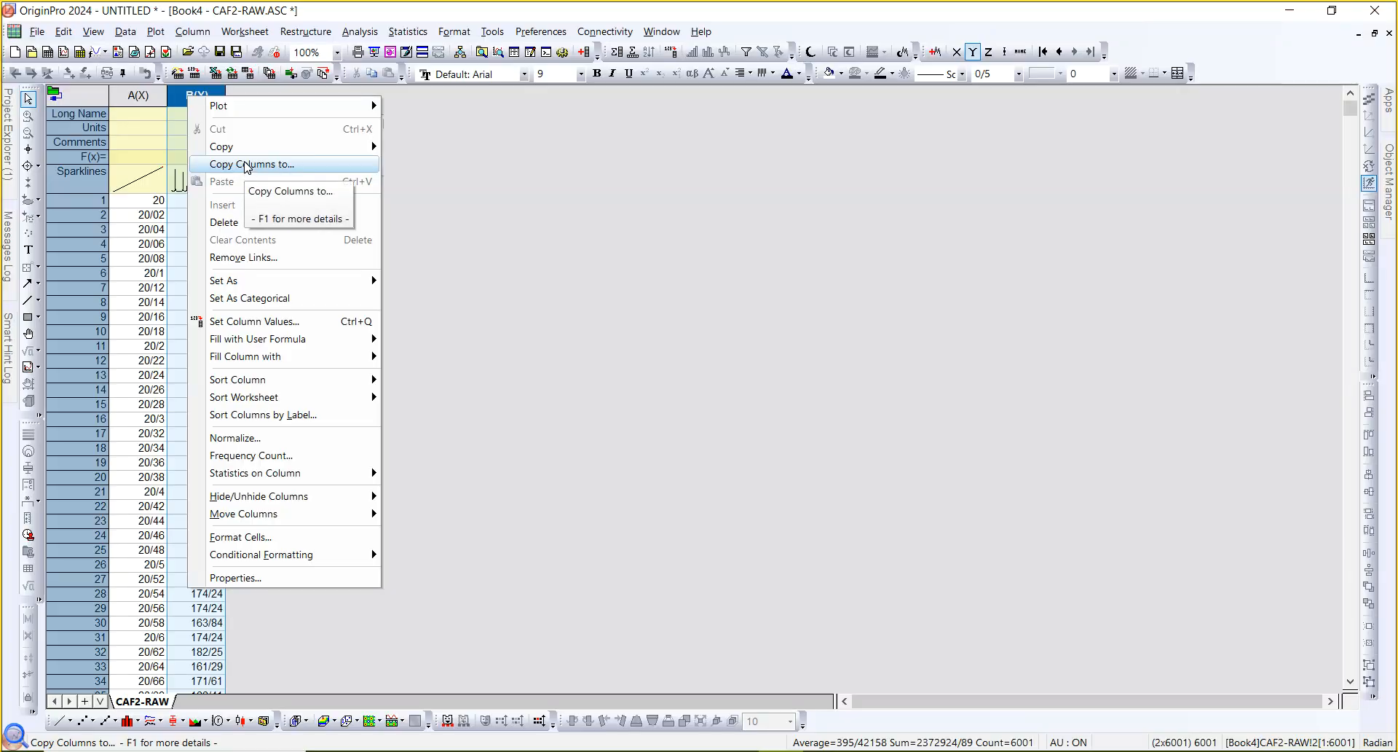
{"action": "mouse_move", "coordinate": [233, 146]}
{"action": "left_click", "coordinate": [408, 146]}
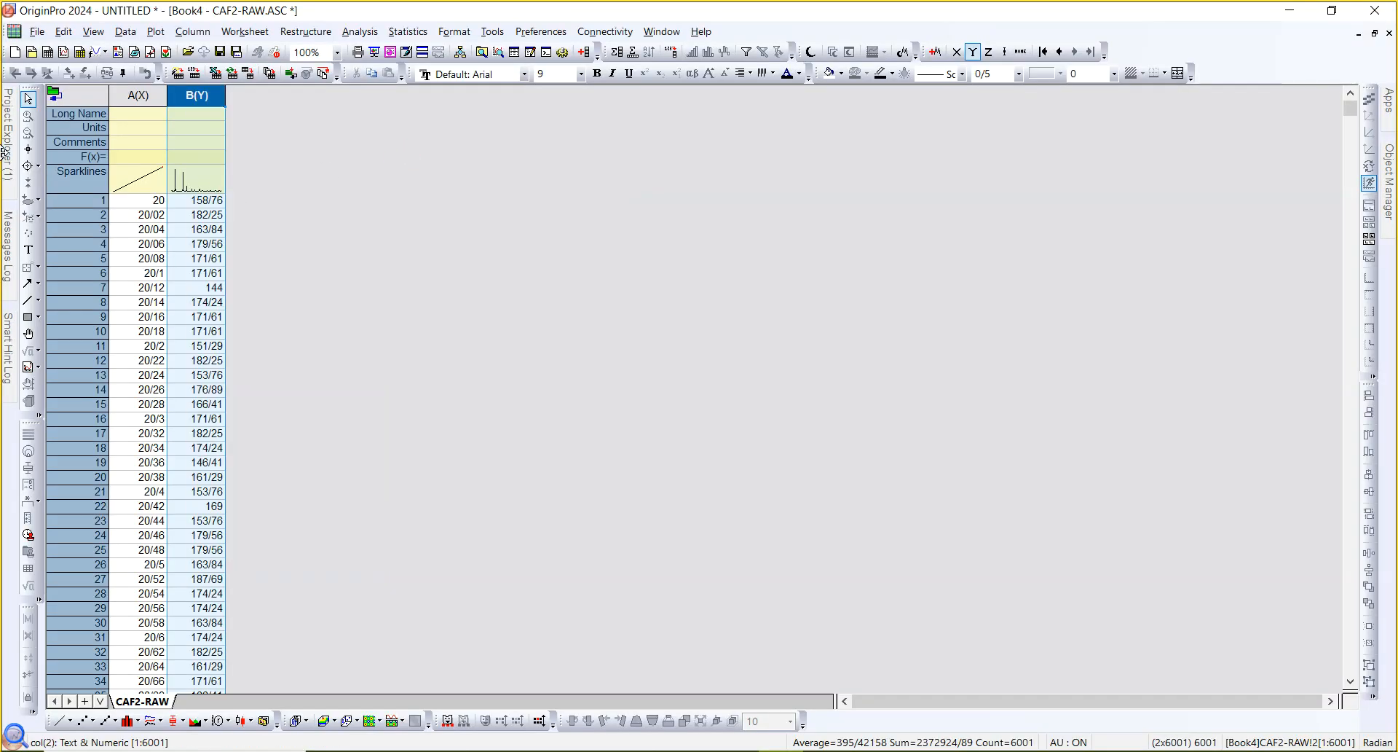
{"action": "mouse_move", "coordinate": [7, 146]}
{"action": "double_click", "coordinate": [71, 249]}
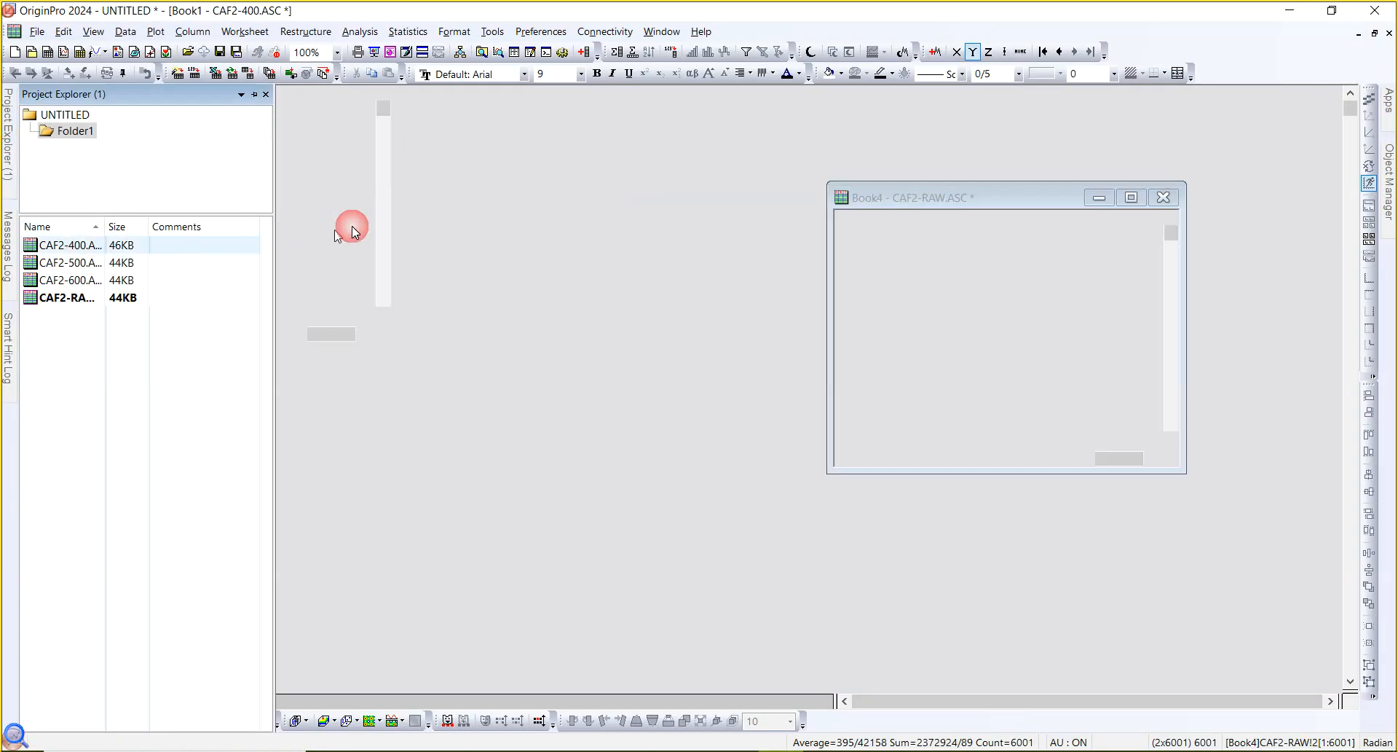
{"action": "left_click", "coordinate": [248, 97]}
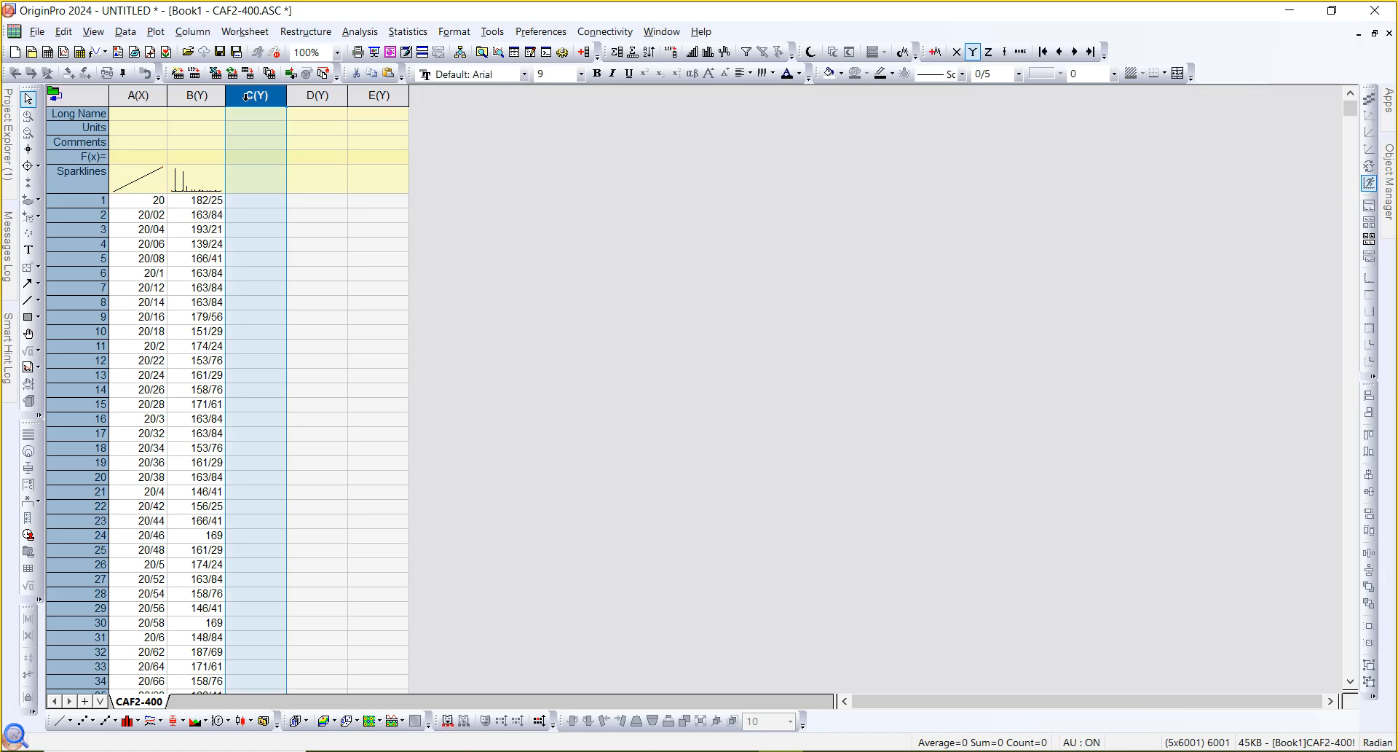
{"action": "right_click", "coordinate": [248, 97]}
{"action": "left_click", "coordinate": [281, 183]}
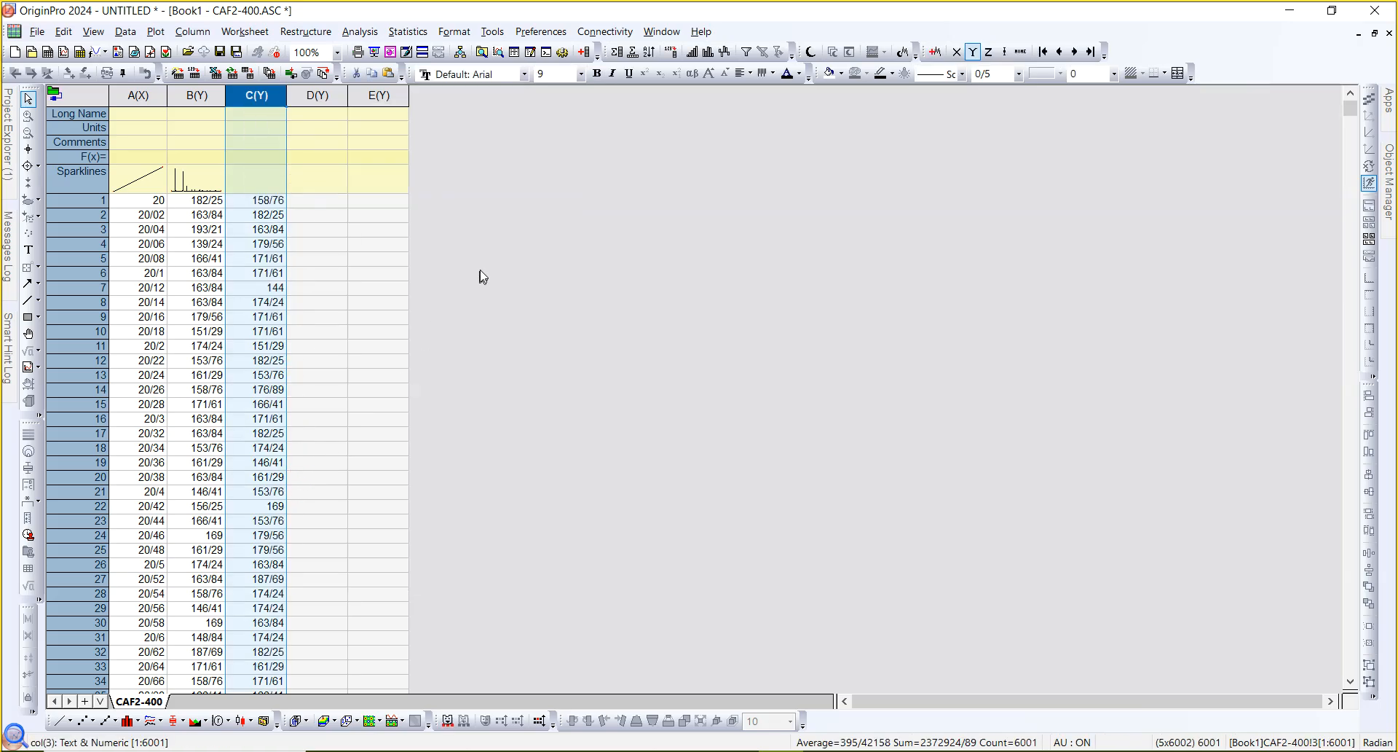
Copy column B of the CAF2-500 workbook into column D of the CAF2-400 sheet.
{"action": "mouse_move", "coordinate": [9, 138]}
{"action": "mouse_move", "coordinate": [93, 270]}
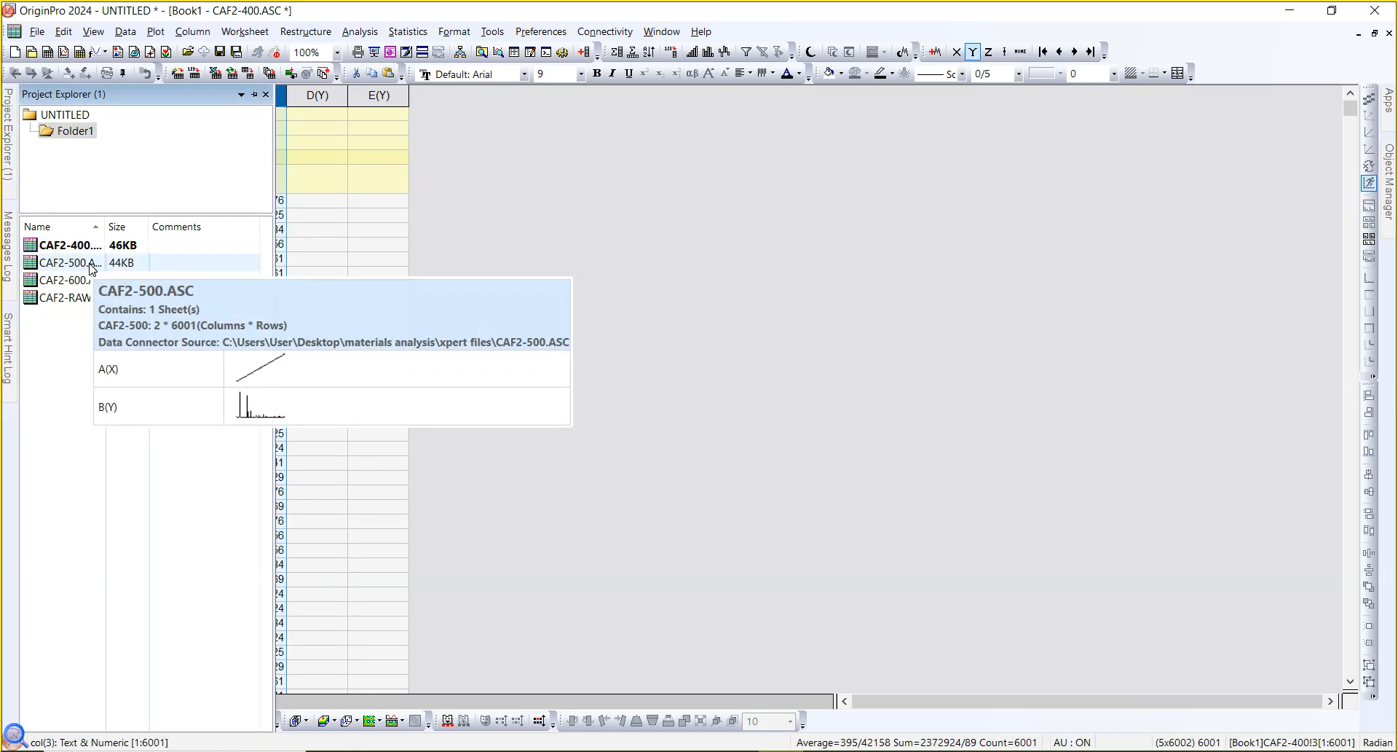
{"action": "double_click", "coordinate": [182, 264]}
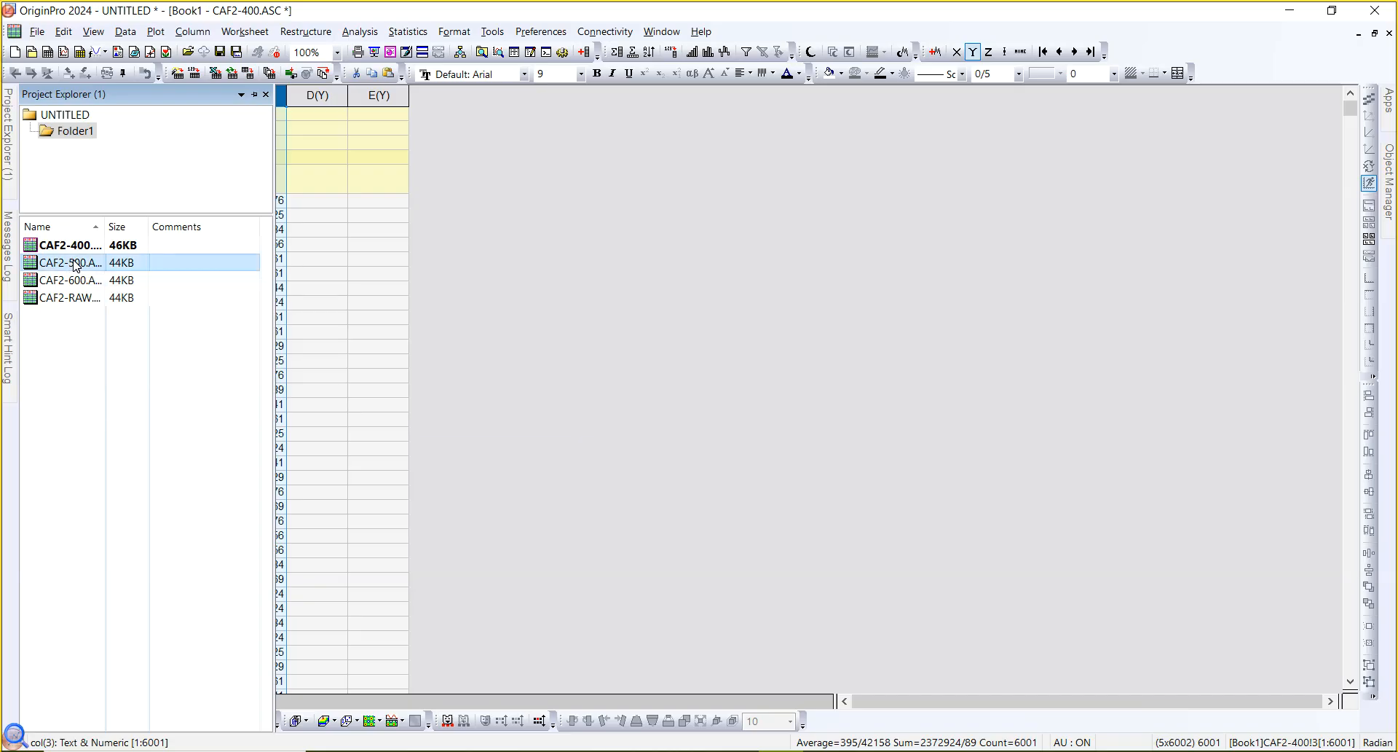
{"action": "left_click", "coordinate": [195, 95]}
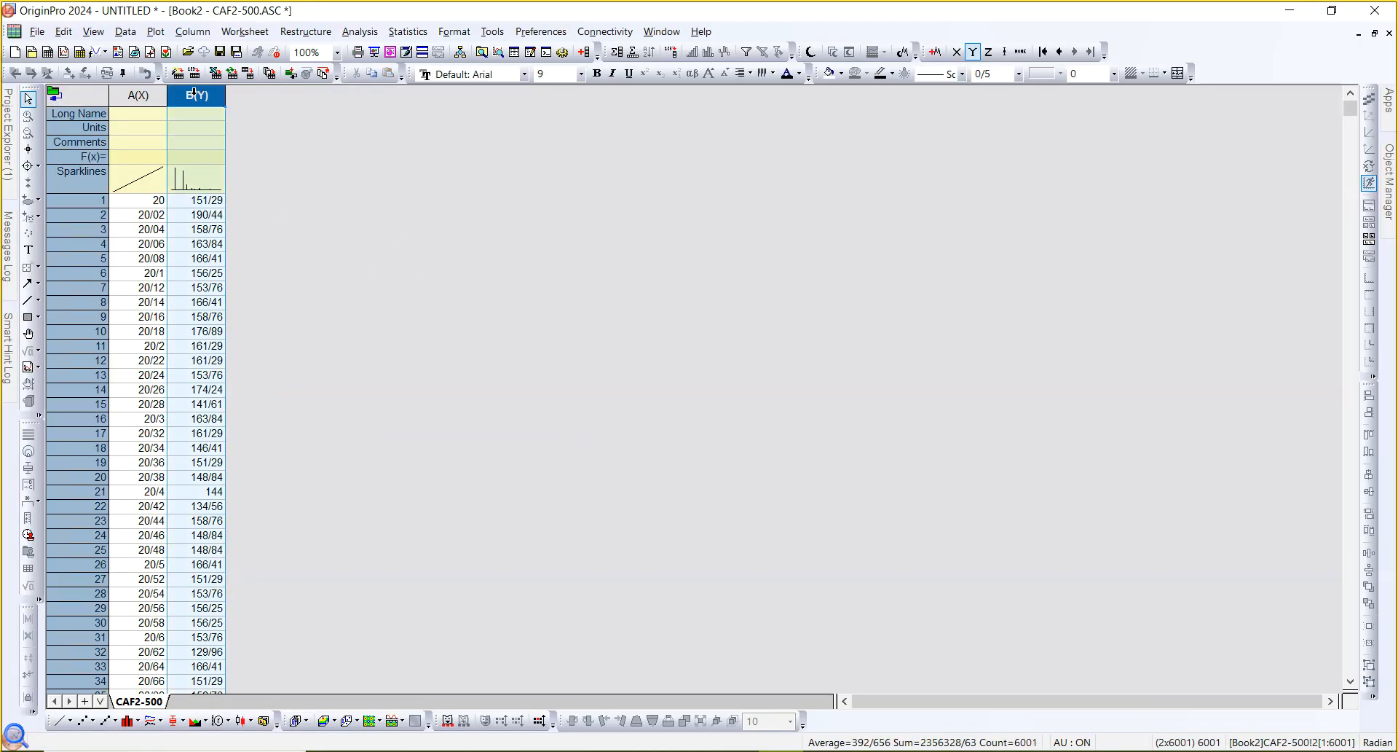
{"action": "right_click", "coordinate": [195, 95]}
{"action": "mouse_move", "coordinate": [234, 151]}
{"action": "left_click", "coordinate": [424, 143]}
{"action": "left_click", "coordinate": [7, 141]}
{"action": "double_click", "coordinate": [66, 246]}
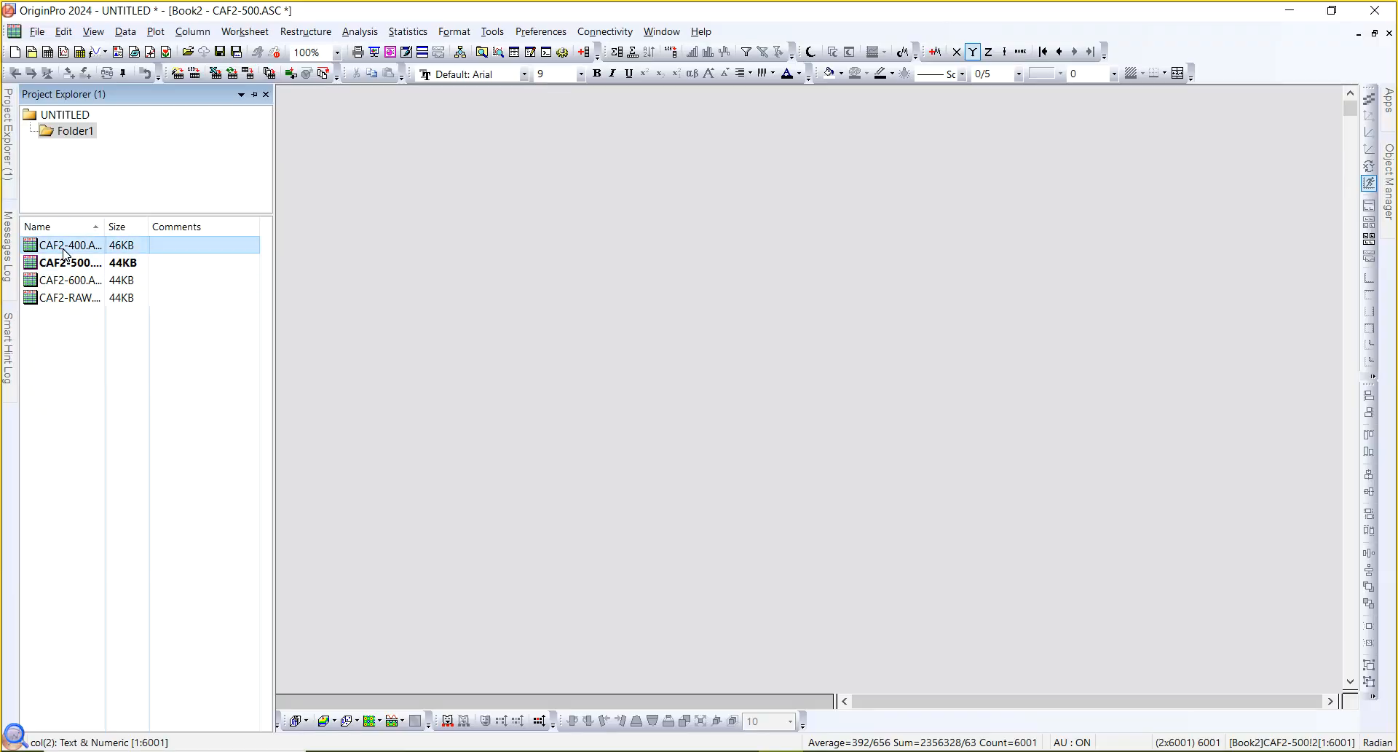
{"action": "right_click", "coordinate": [327, 95]}
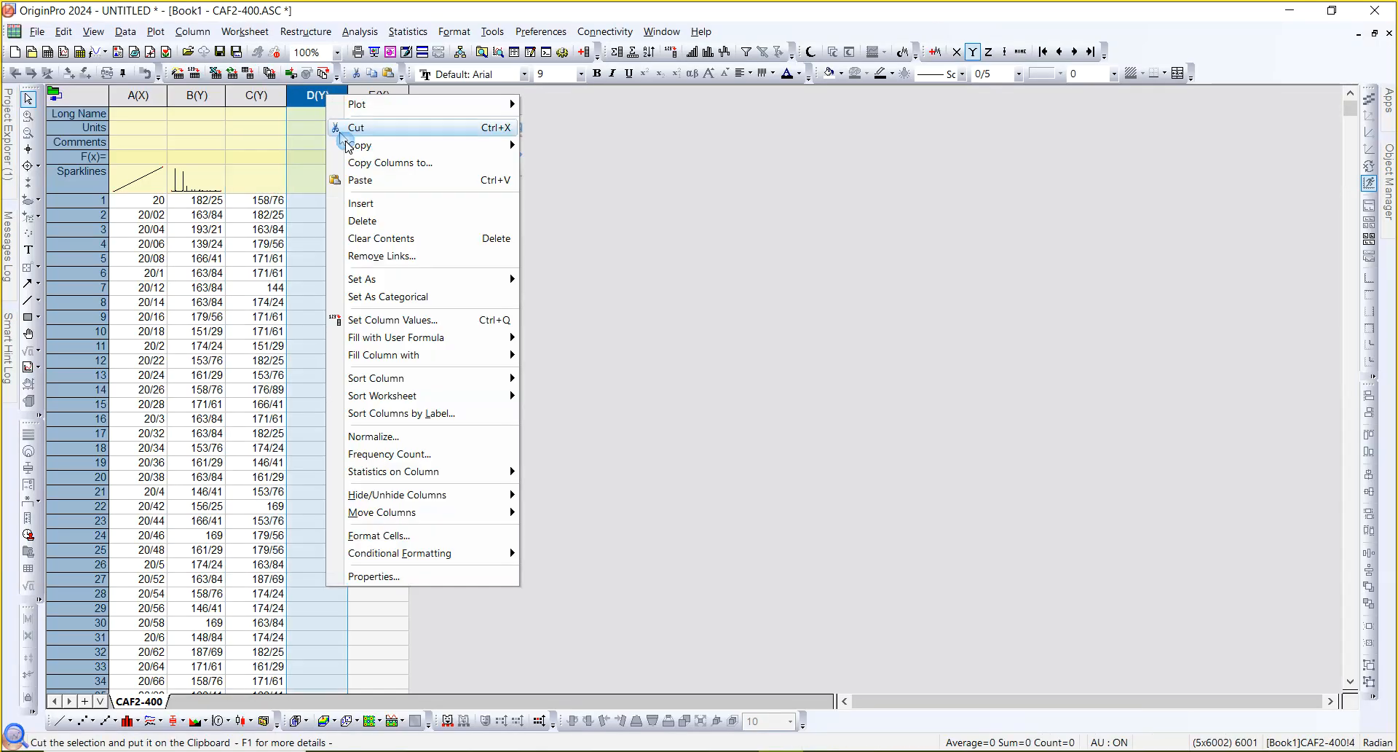
{"action": "left_click", "coordinate": [364, 179]}
Copy column B of the CAF2-600 workbook into column E of the CAF2-400 sheet.
{"action": "mouse_move", "coordinate": [9, 154]}
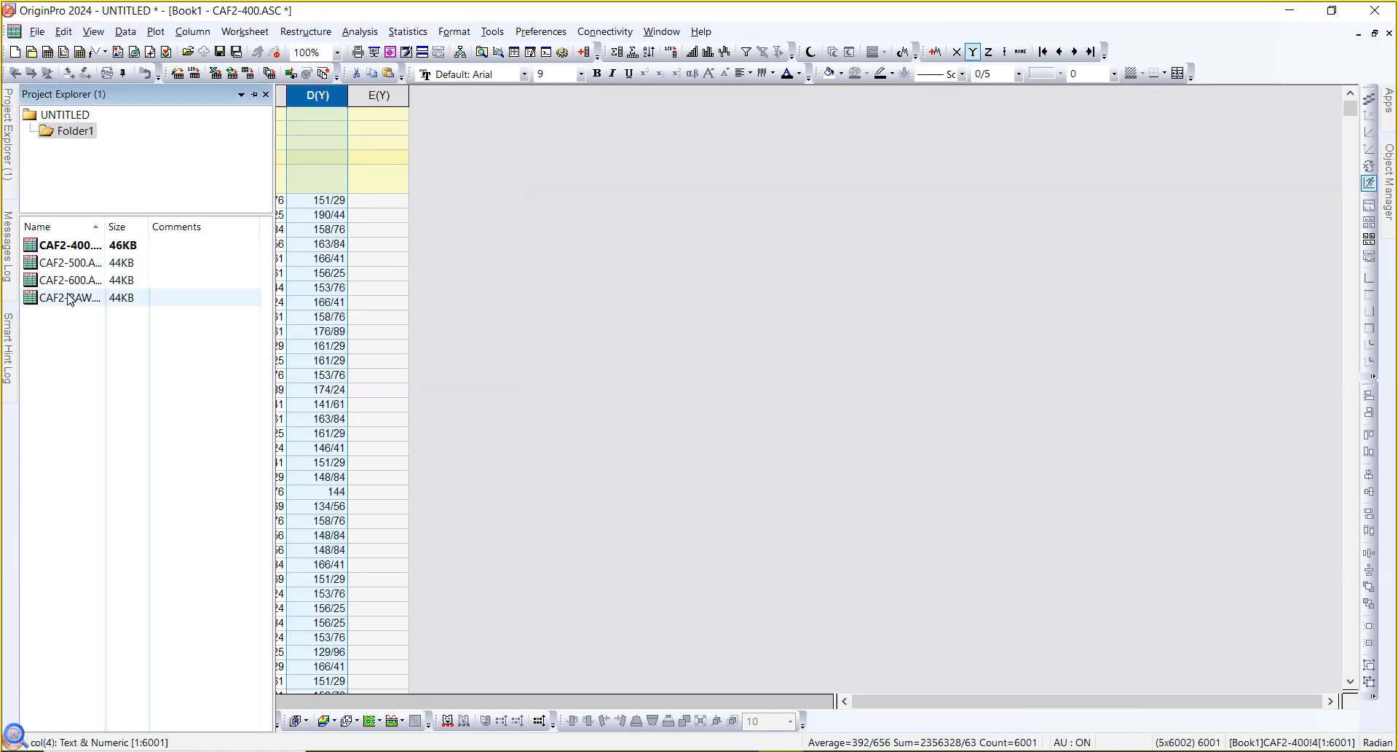
{"action": "double_click", "coordinate": [69, 286]}
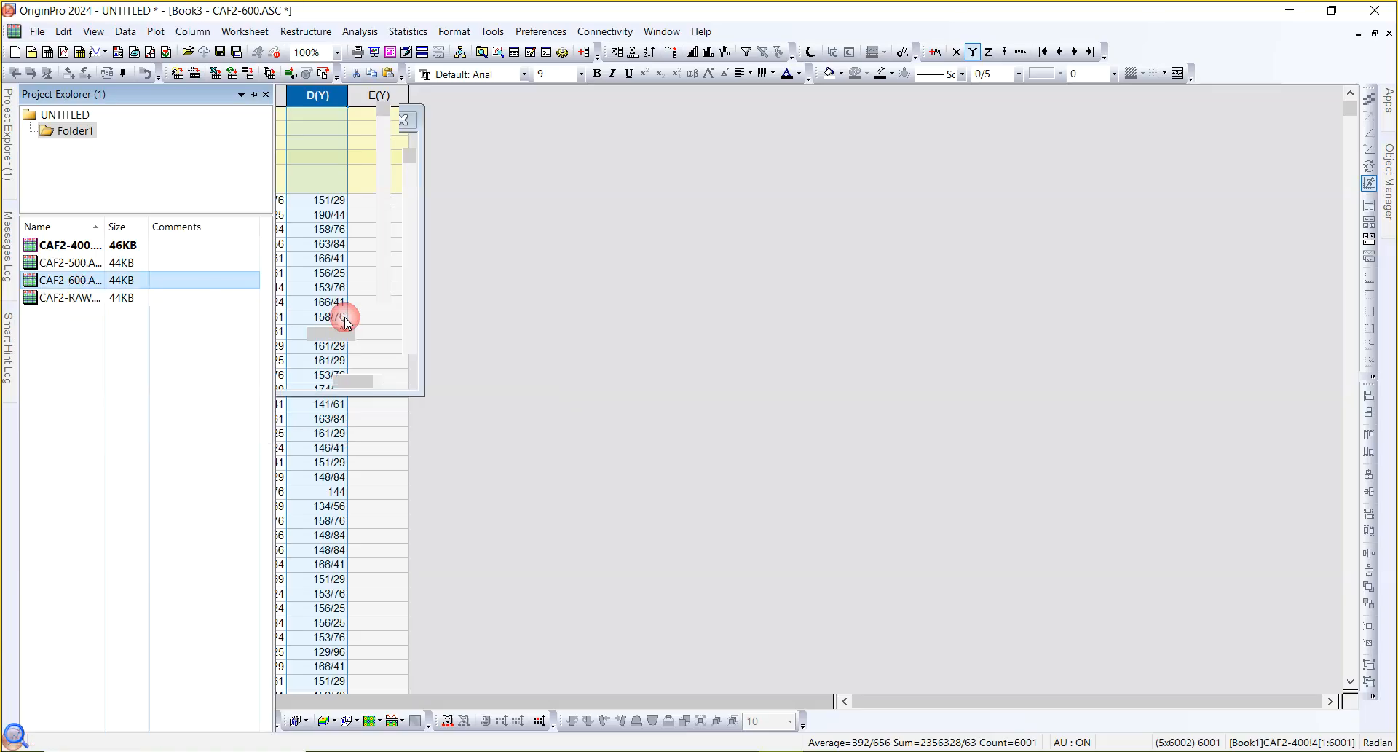
{"action": "right_click", "coordinate": [204, 94]}
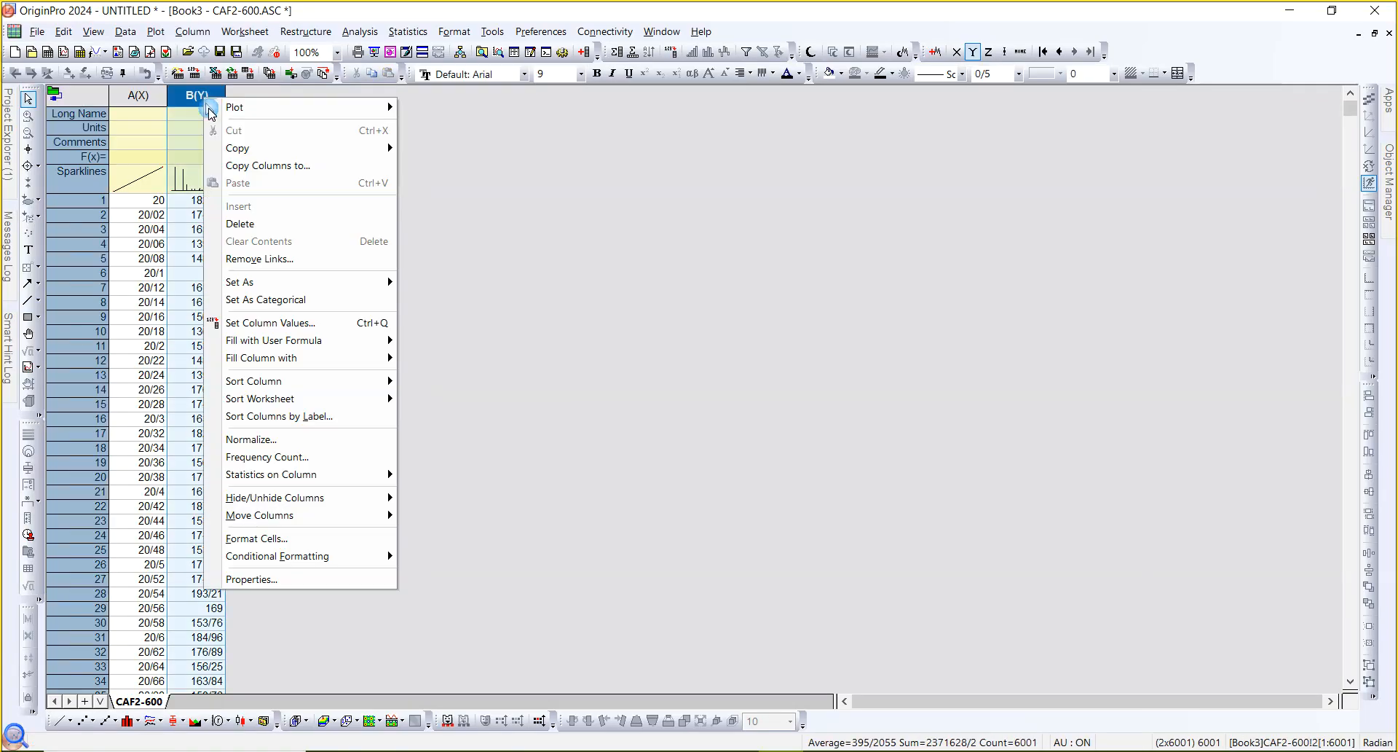
{"action": "mouse_move", "coordinate": [251, 147]}
{"action": "left_click", "coordinate": [439, 146]}
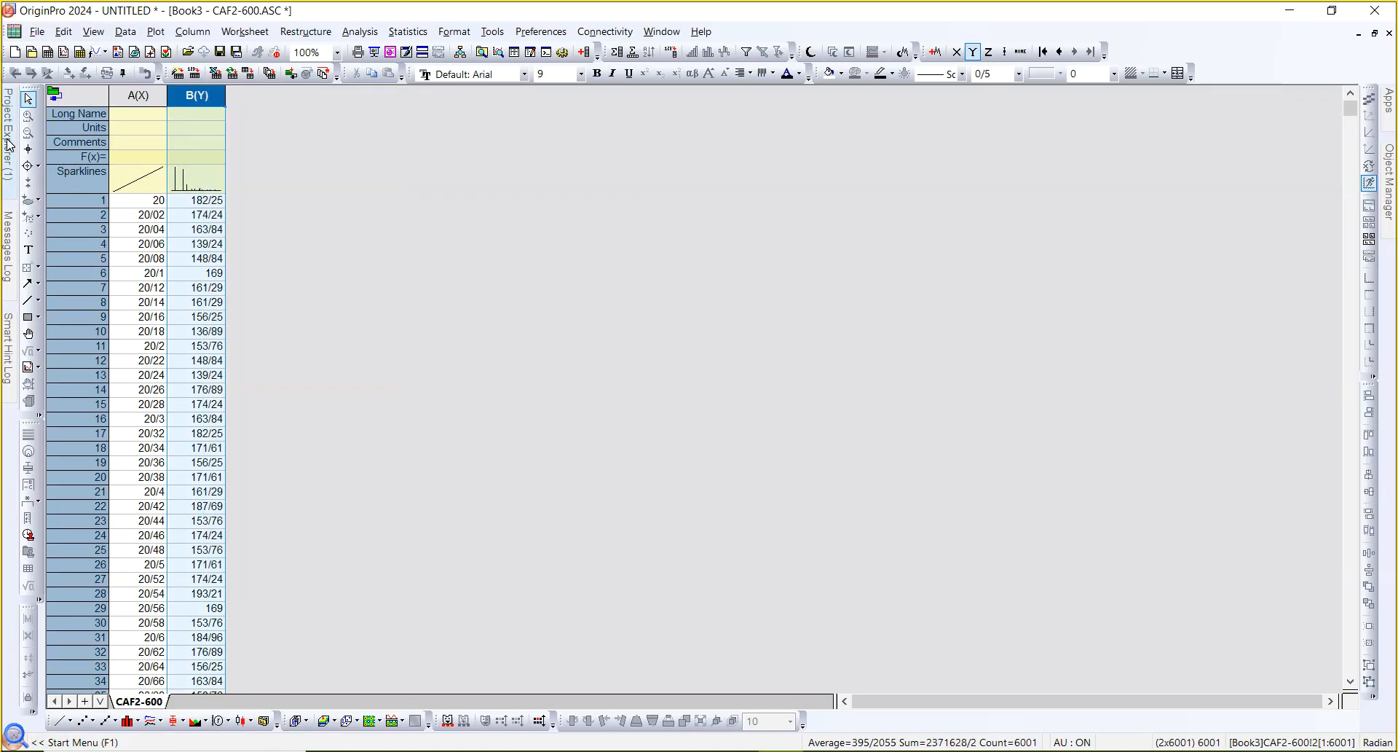
{"action": "mouse_move", "coordinate": [9, 139]}
{"action": "double_click", "coordinate": [69, 245]}
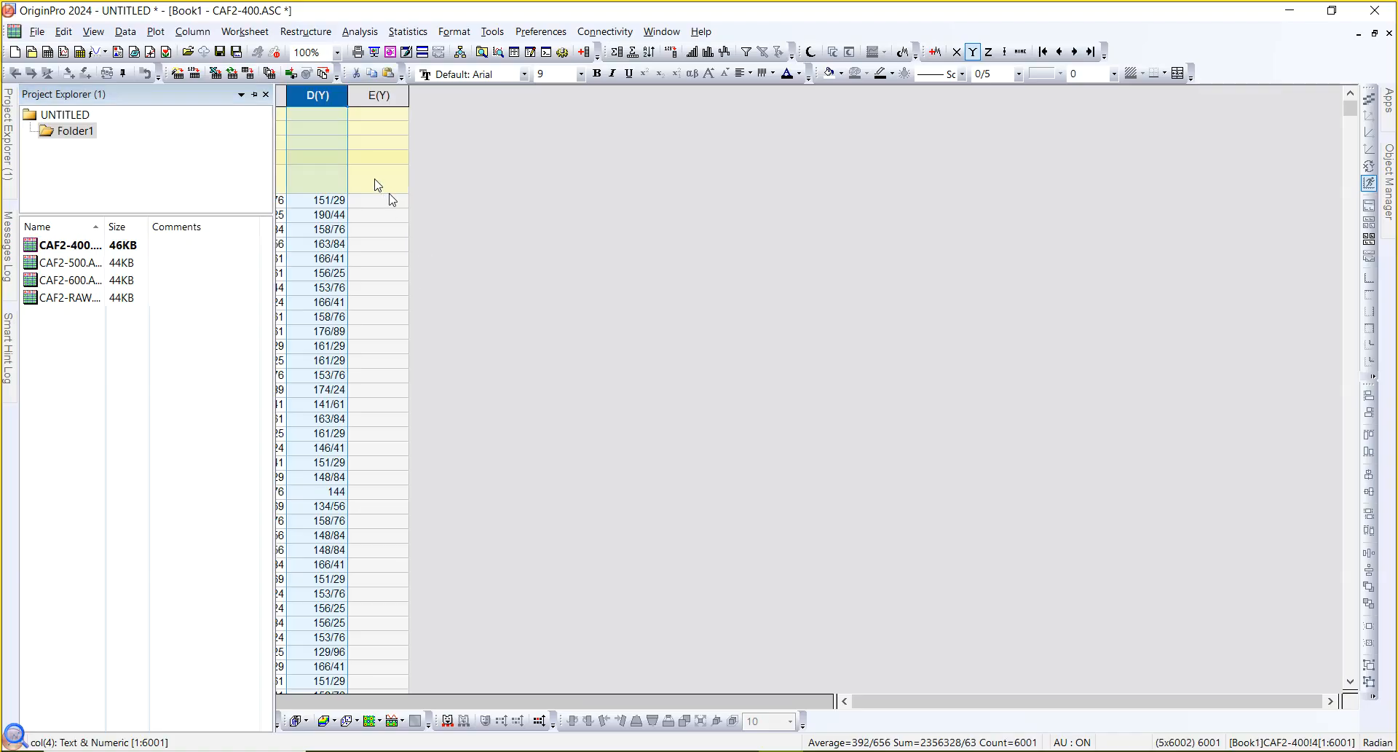
{"action": "left_click", "coordinate": [369, 95]}
{"action": "right_click", "coordinate": [369, 95]}
{"action": "left_click", "coordinate": [421, 203]}
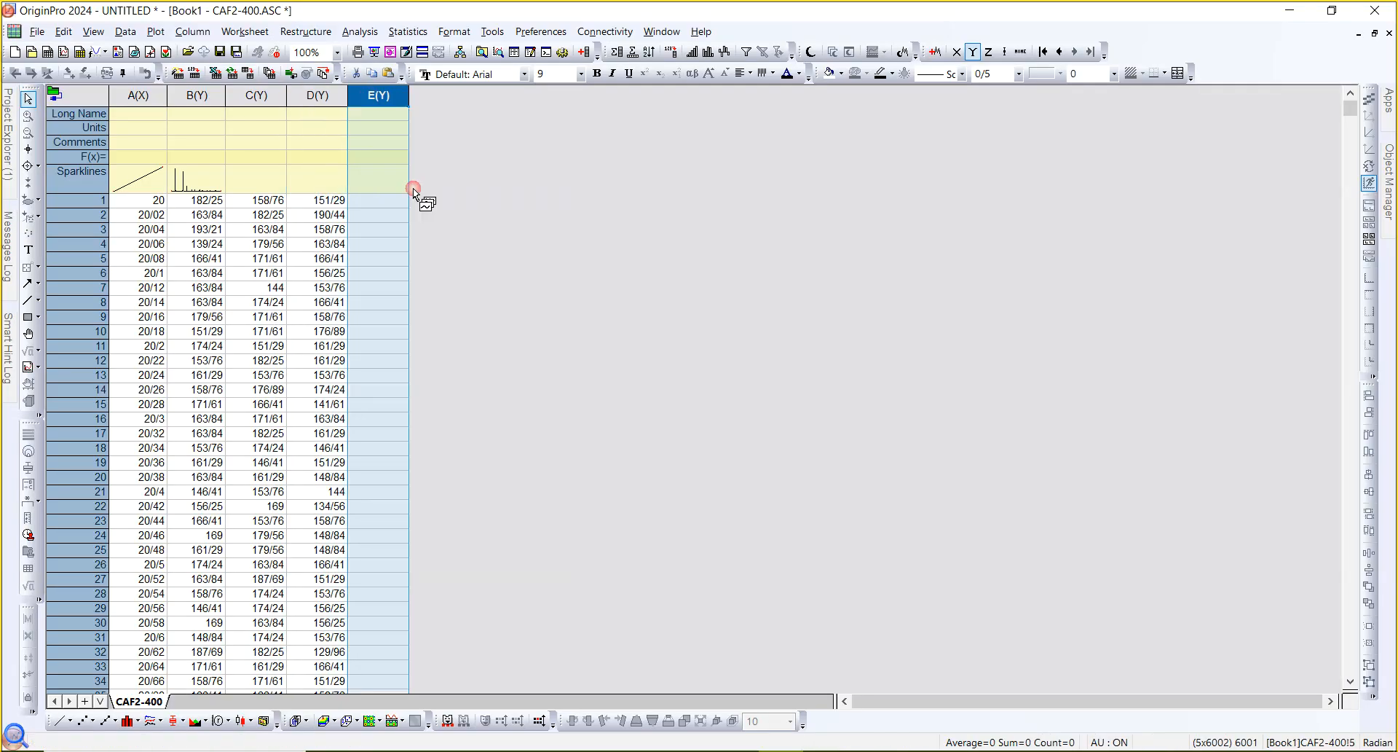
{"action": "left_click", "coordinate": [504, 209]}
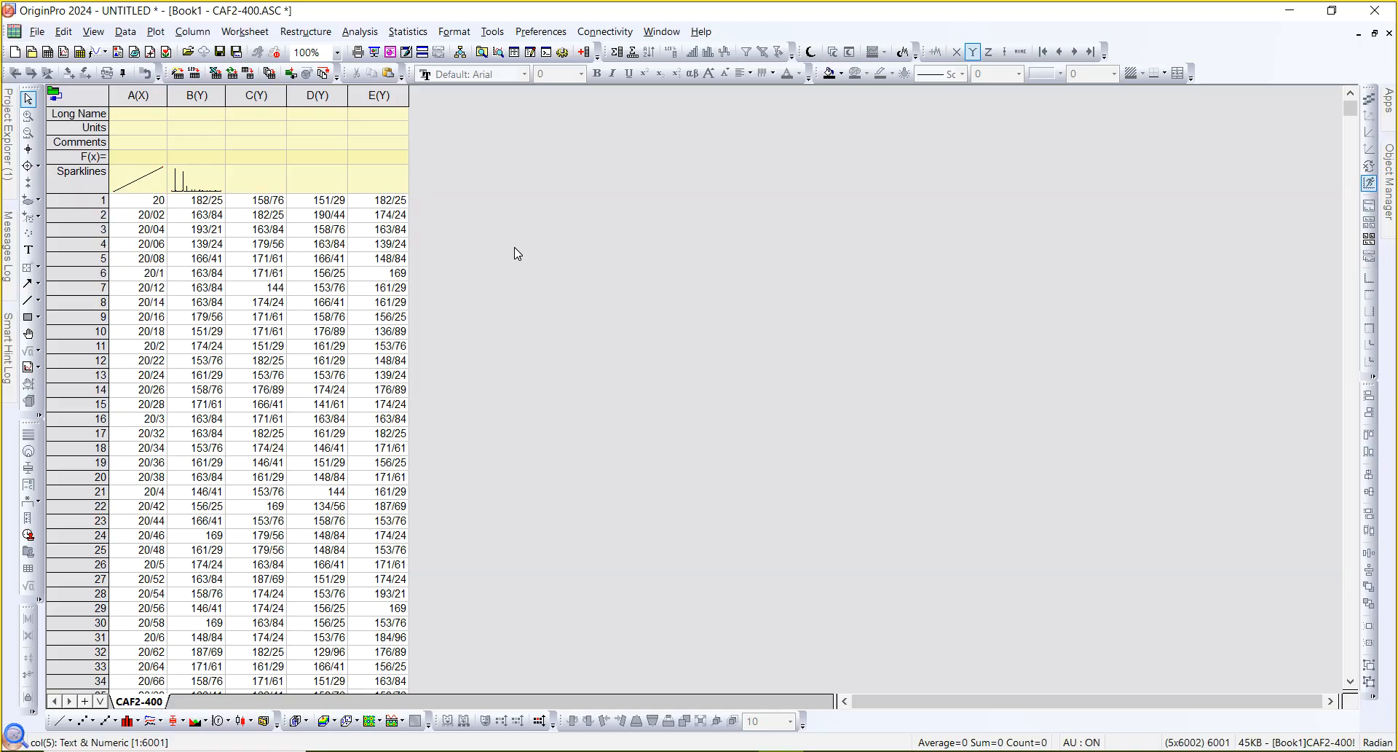
{"action": "left_click", "coordinate": [153, 721]}
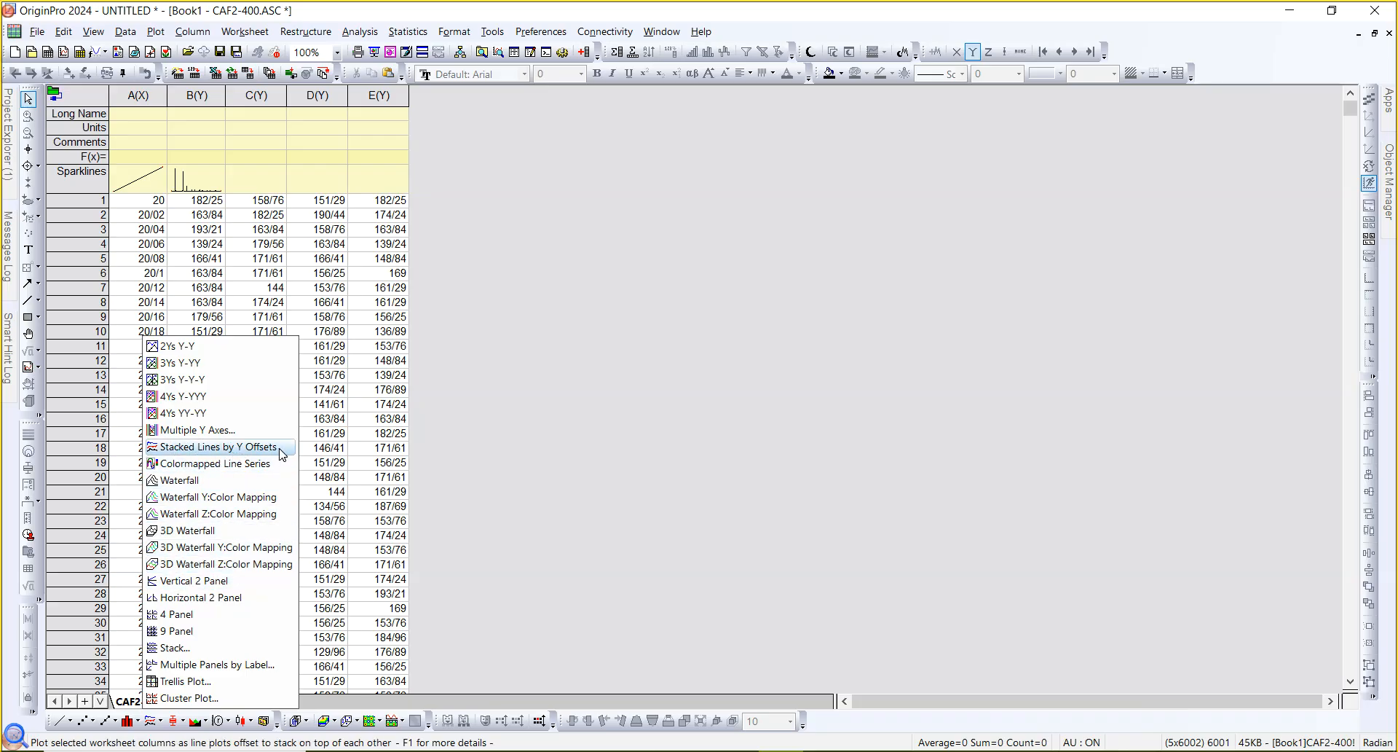
{"action": "left_click", "coordinate": [146, 144]}
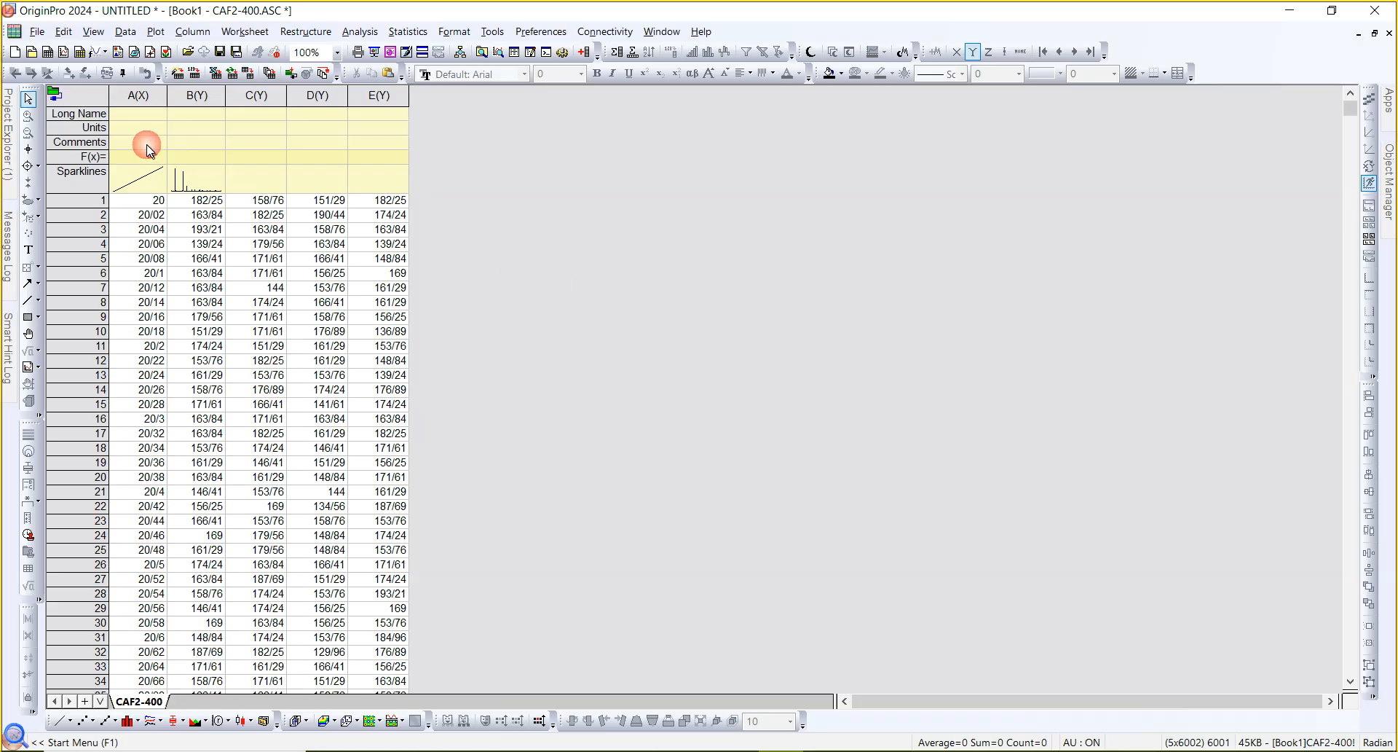
{"action": "left_click", "coordinate": [156, 32]}
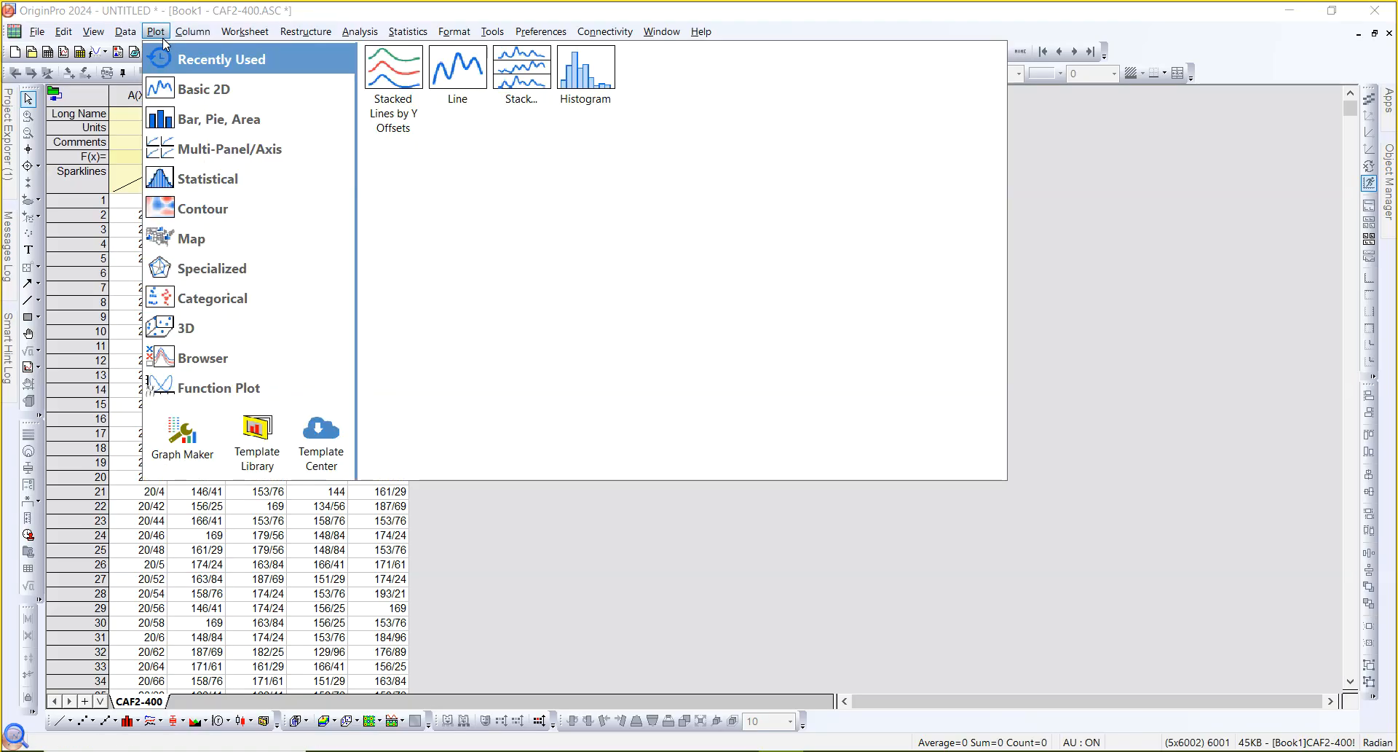
{"action": "mouse_move", "coordinate": [196, 113]}
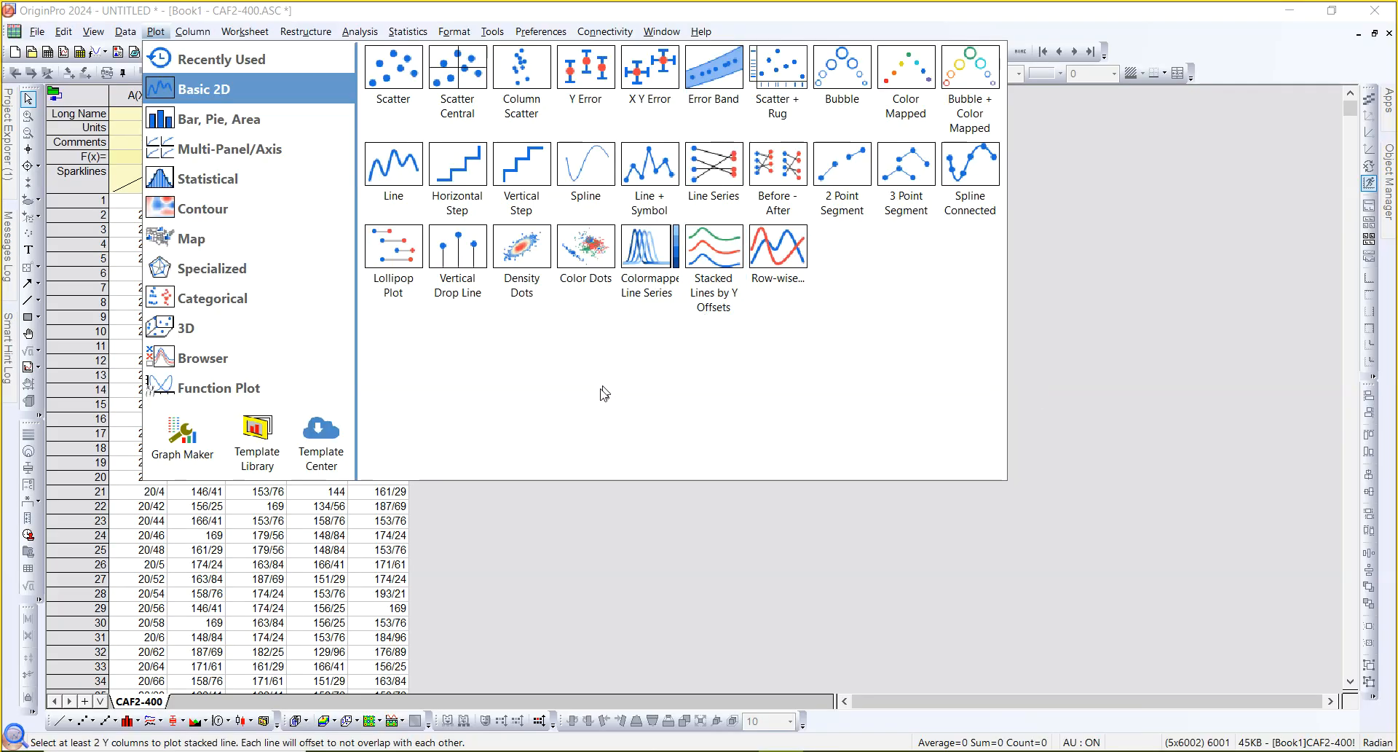
{"action": "left_click", "coordinate": [525, 532]}
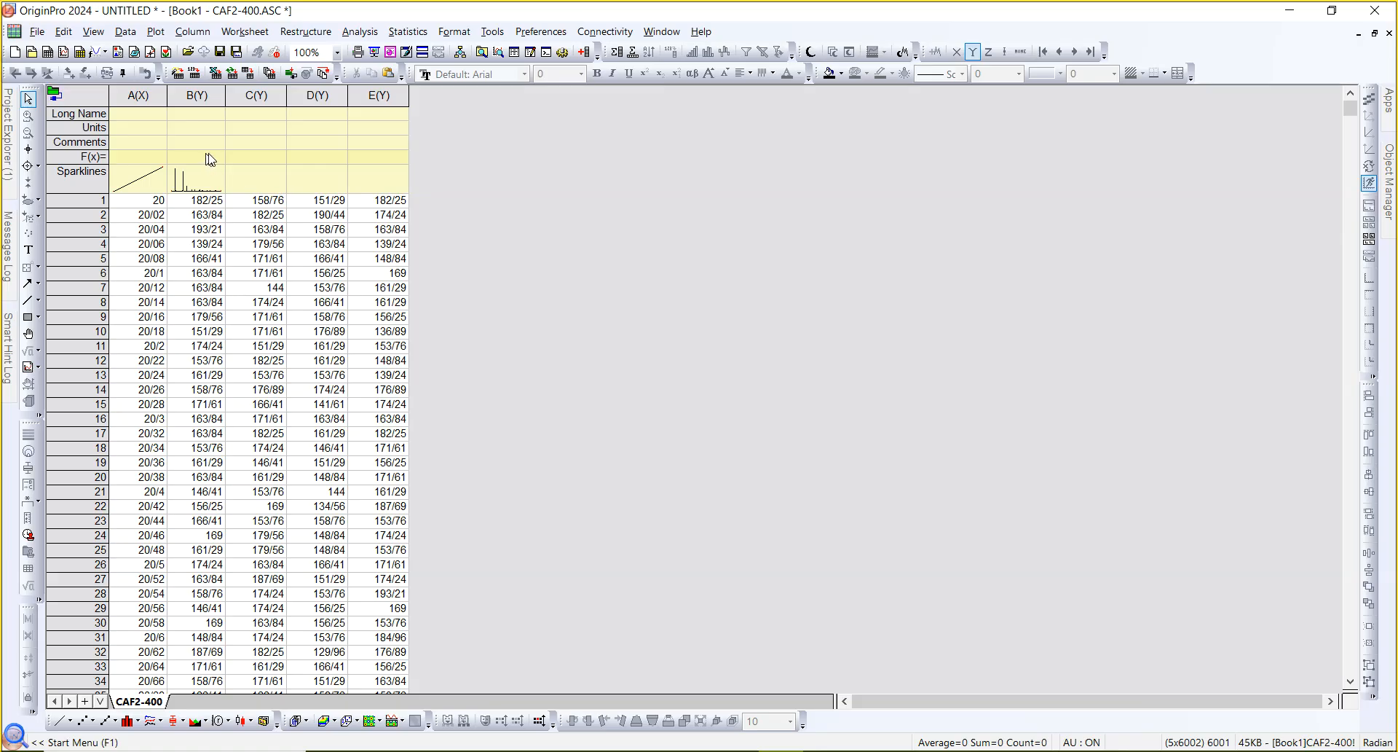
Plot columns B to E of the CAF2-400 sheet as a Stacked Lines by Y Offsets graph.
{"action": "left_click_drag", "start_coordinate": [197, 96], "coordinate": [368, 202]}
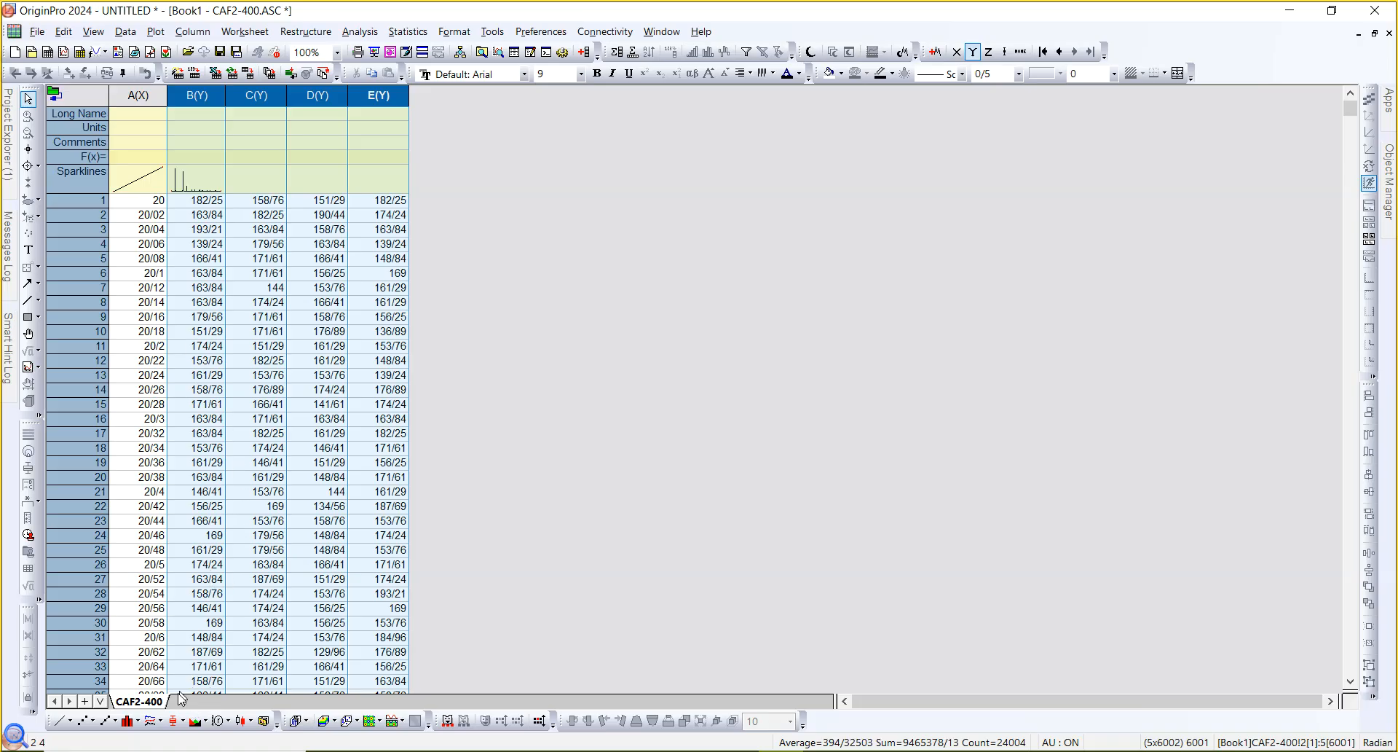
{"action": "left_click", "coordinate": [162, 722]}
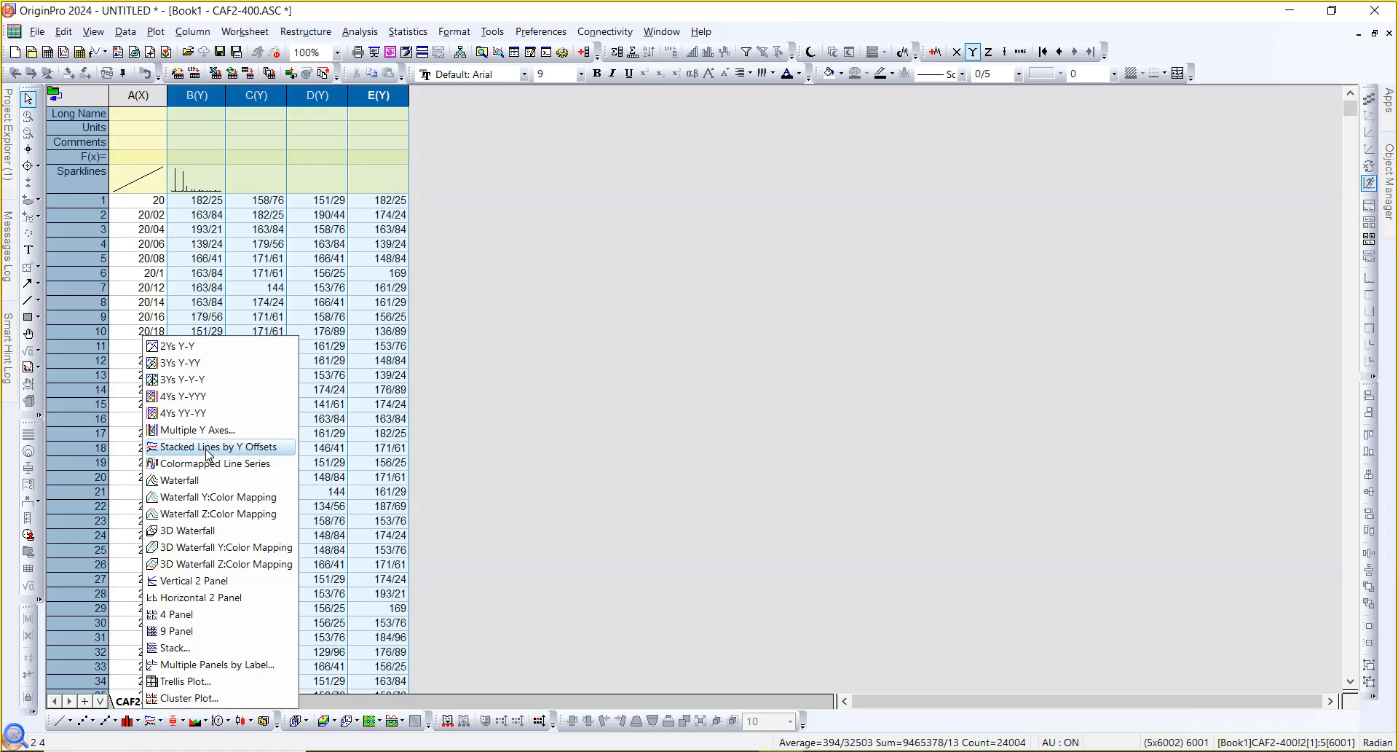
{"action": "left_click", "coordinate": [177, 448]}
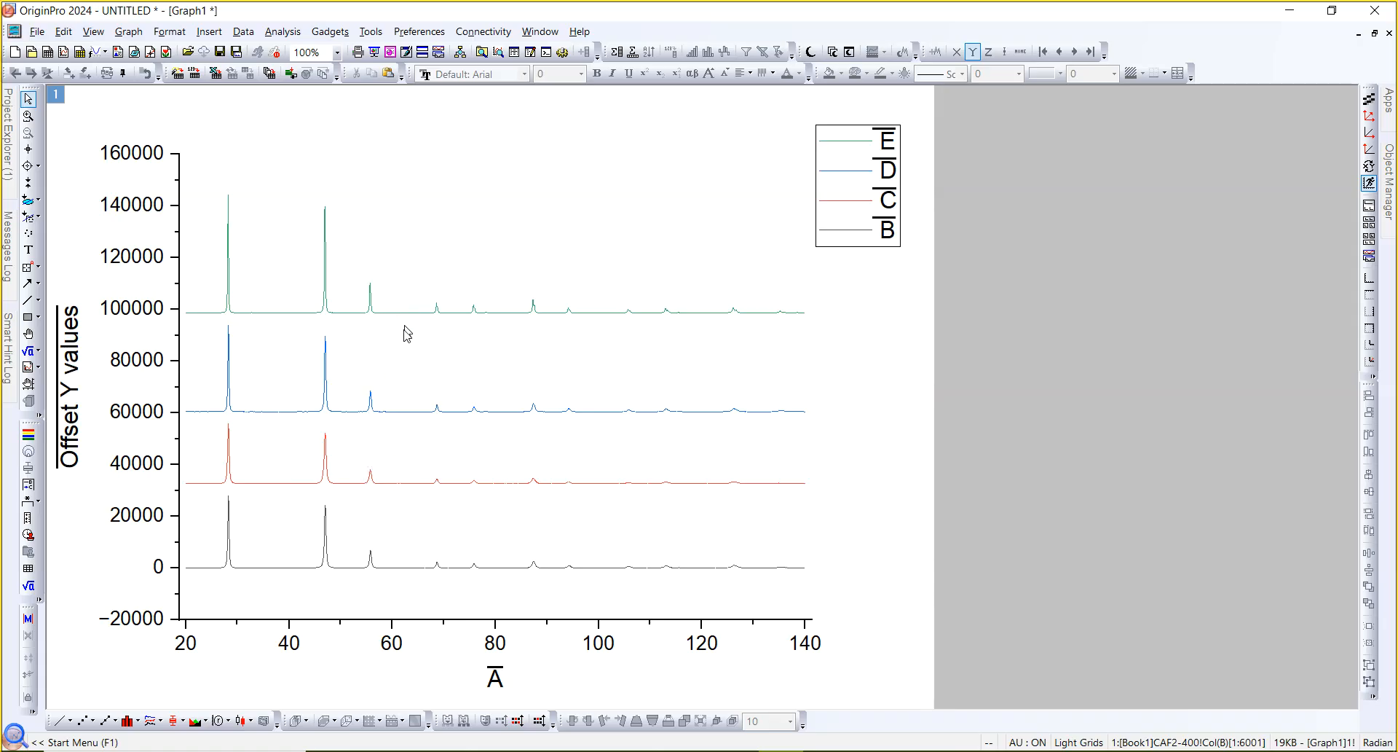
Set the line width of all four stacked curves to 3.
{"action": "double_click", "coordinate": [343, 316]}
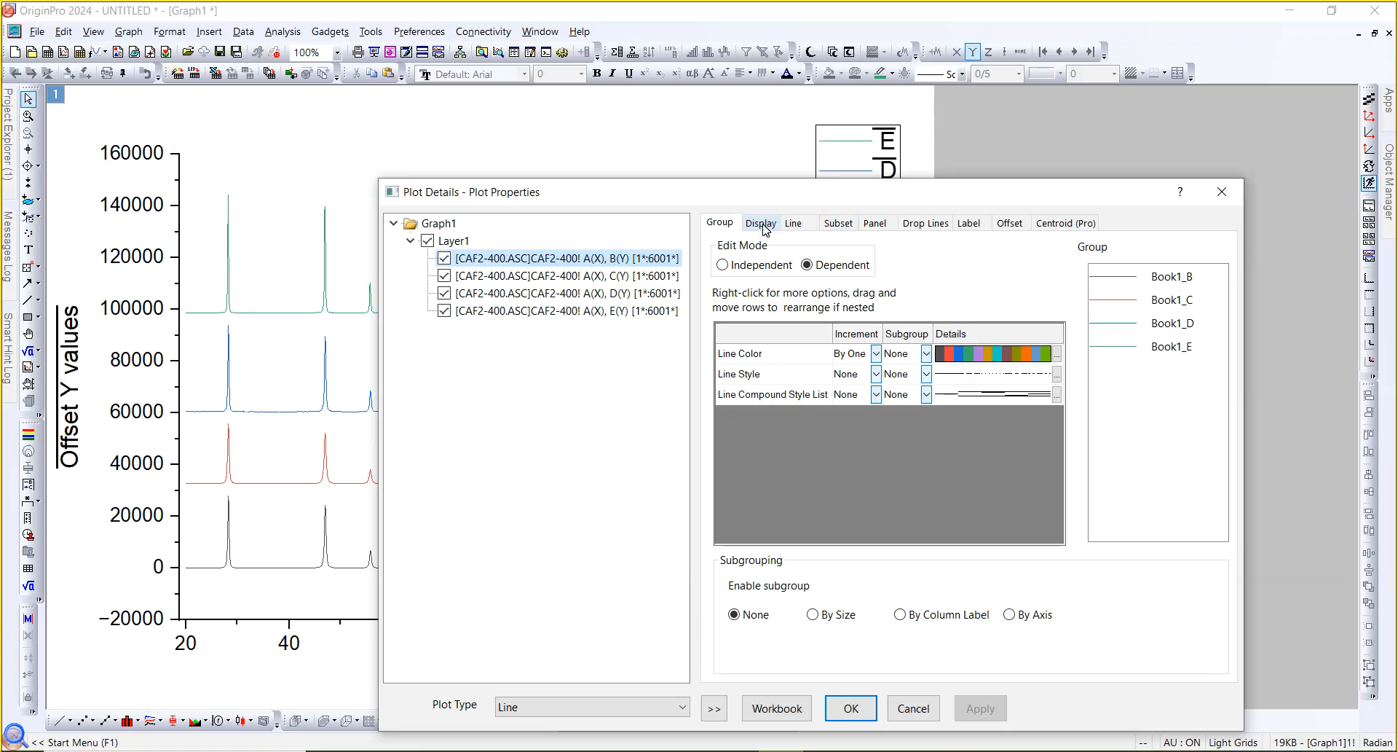
{"action": "left_click", "coordinate": [762, 224]}
{"action": "left_click", "coordinate": [793, 223]}
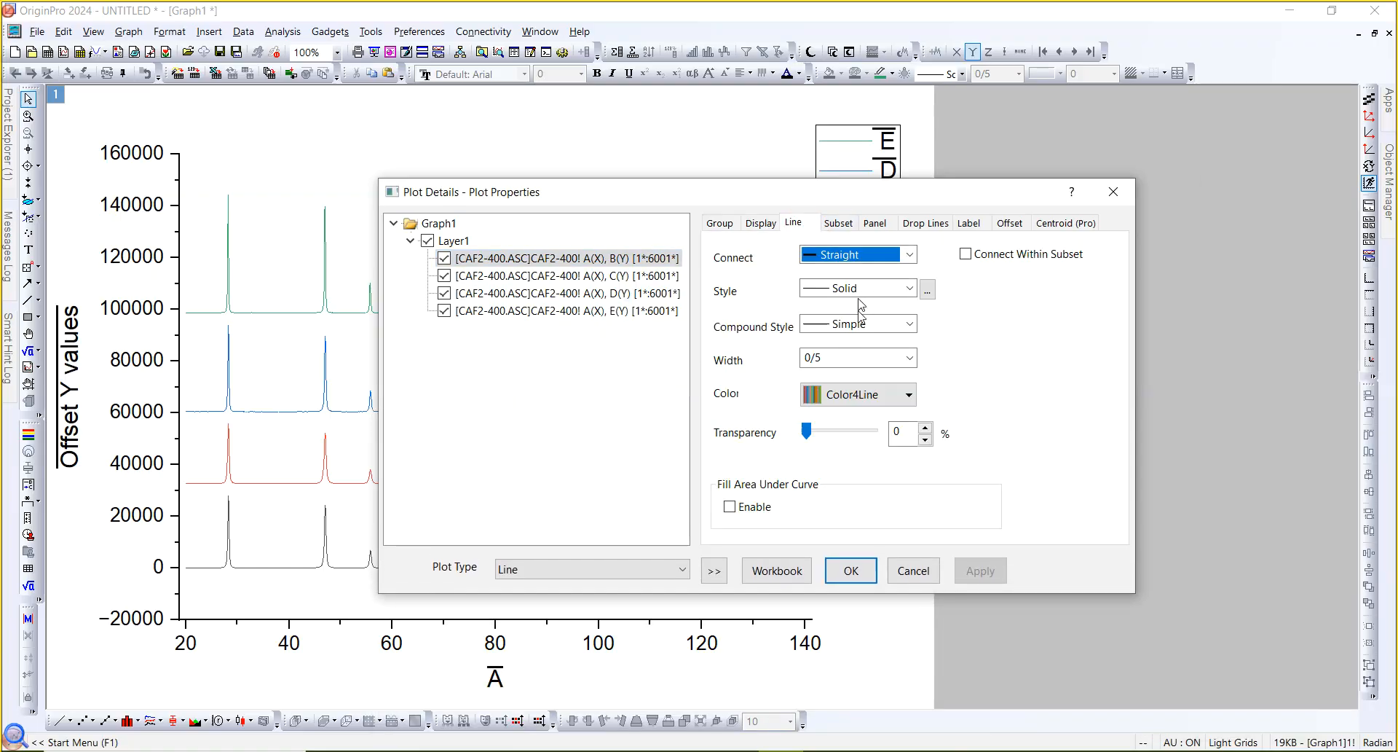
{"action": "left_click", "coordinate": [879, 358]}
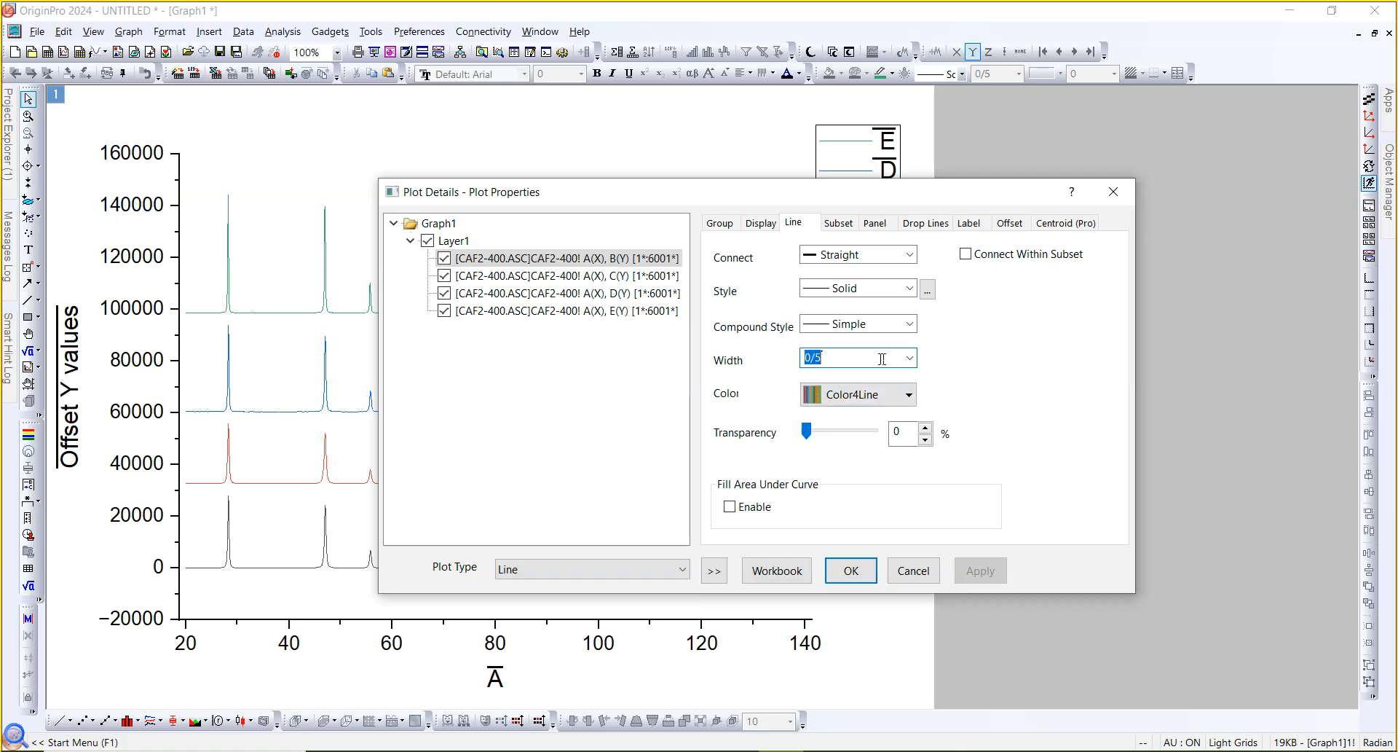
{"action": "left_click", "coordinate": [910, 358]}
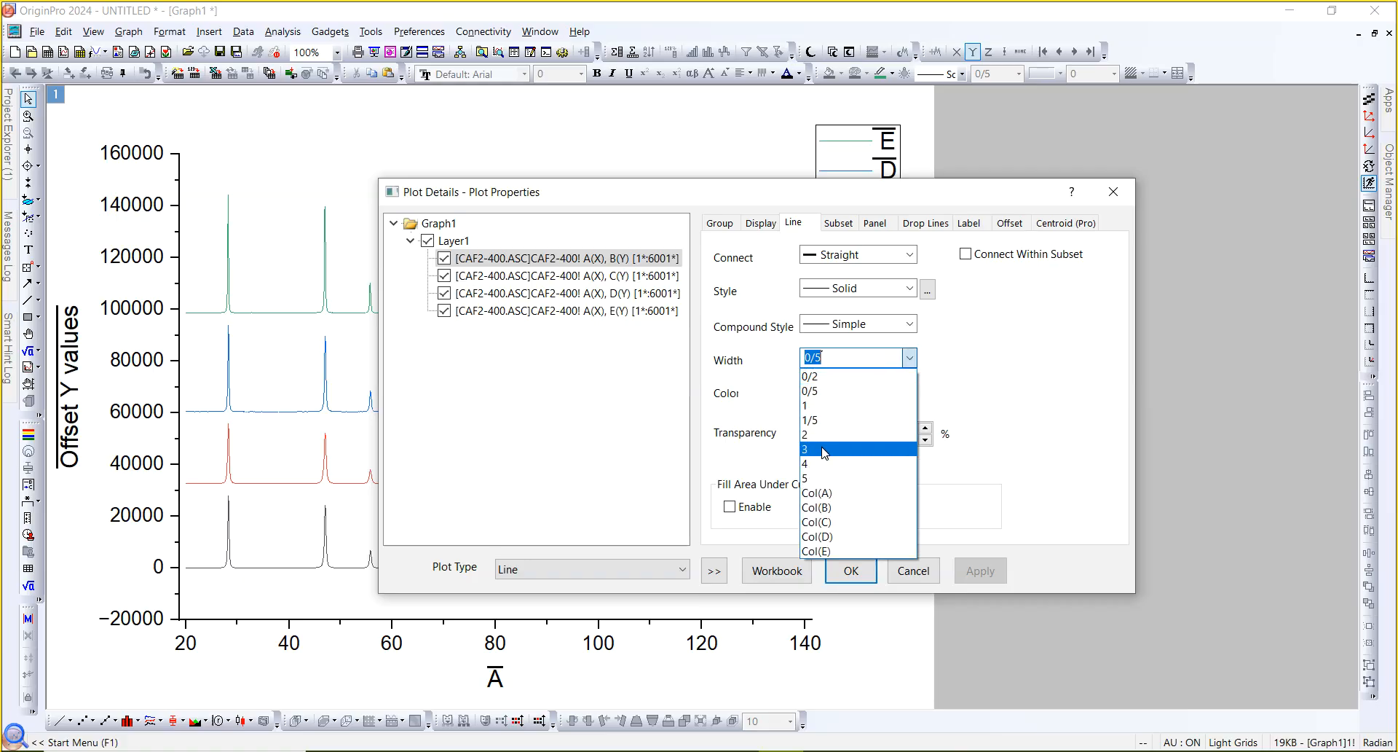
{"action": "left_click", "coordinate": [824, 450]}
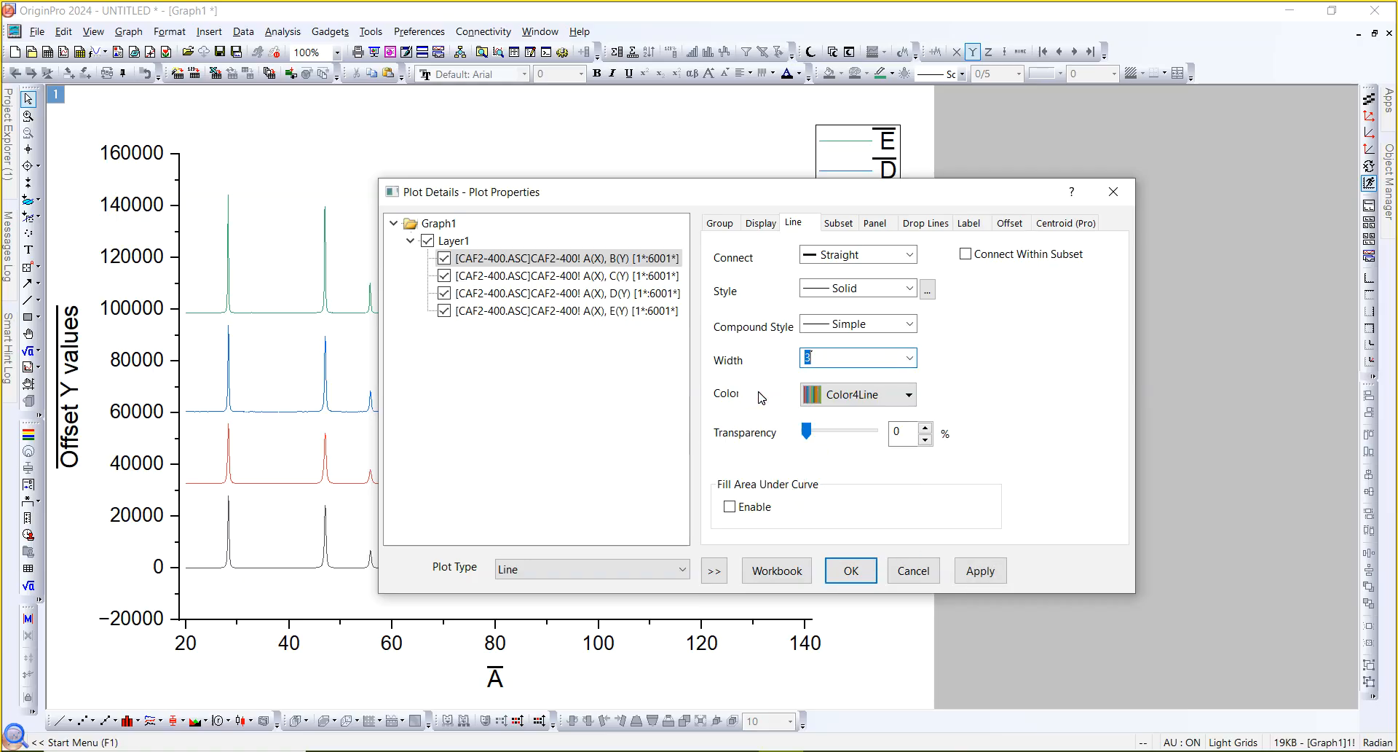
{"action": "left_click", "coordinate": [975, 579]}
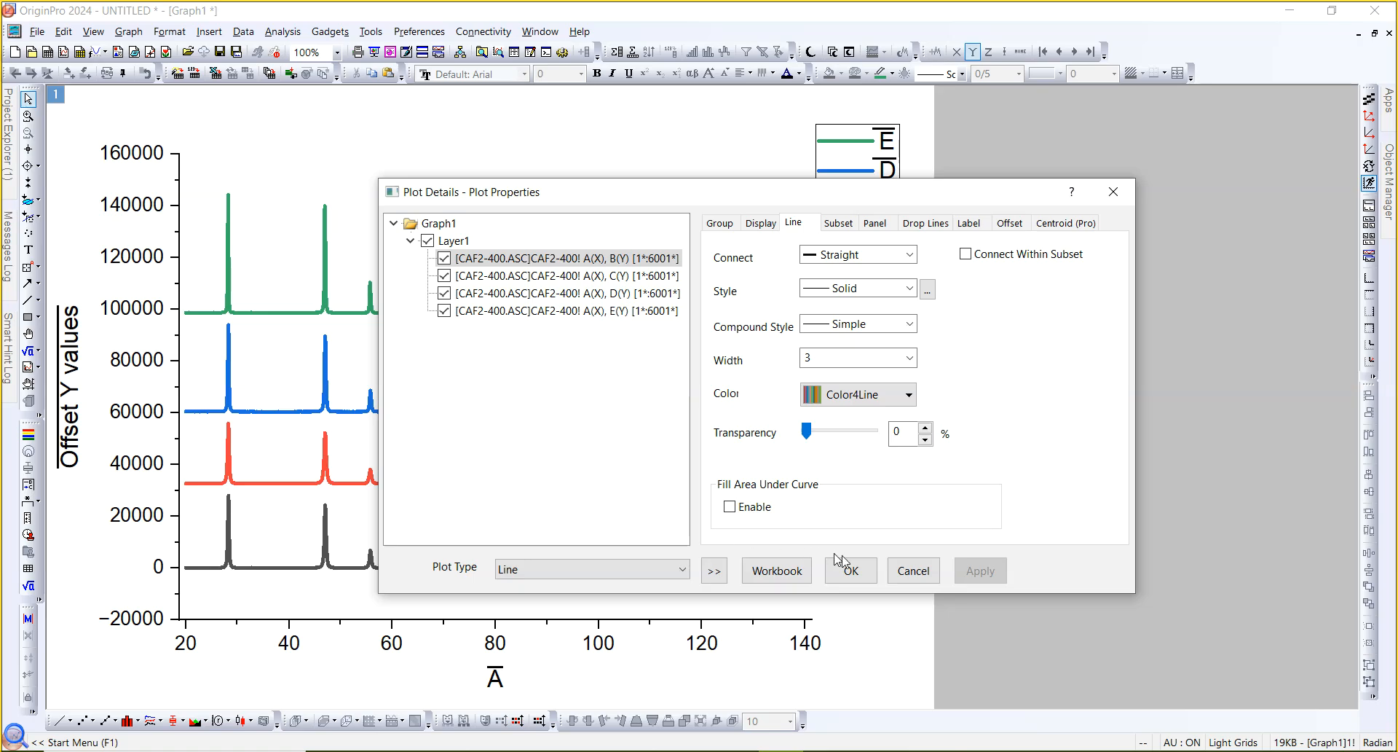
{"action": "left_click", "coordinate": [851, 577]}
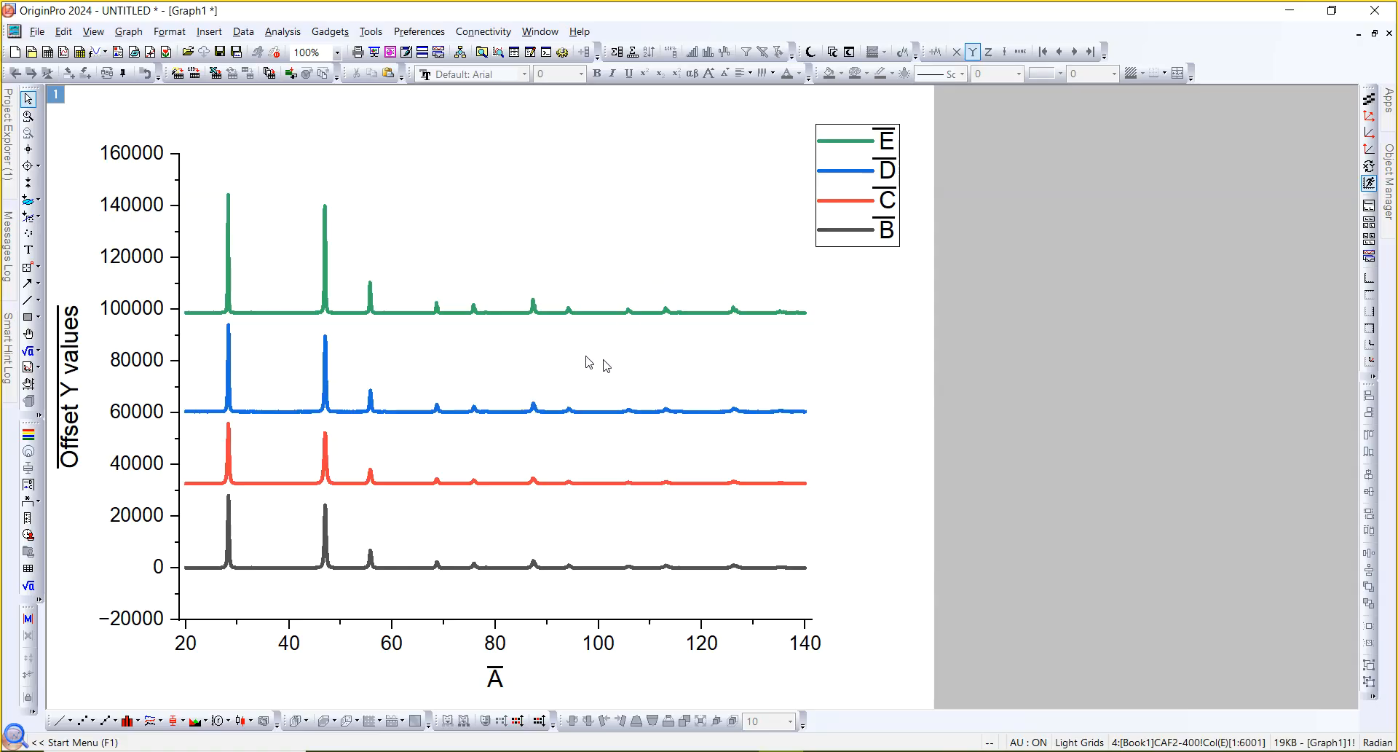
{"action": "left_click", "coordinate": [395, 213]}
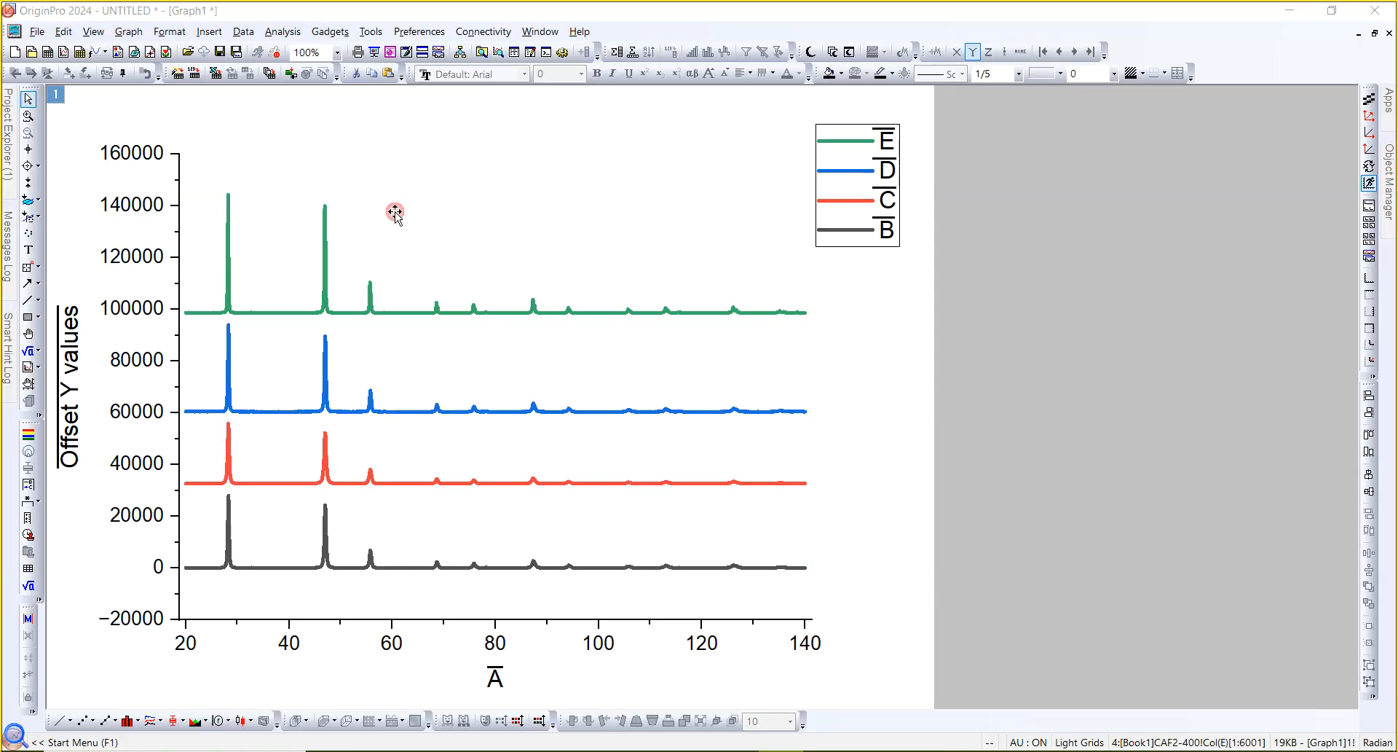
{"action": "double_click", "coordinate": [447, 309]}
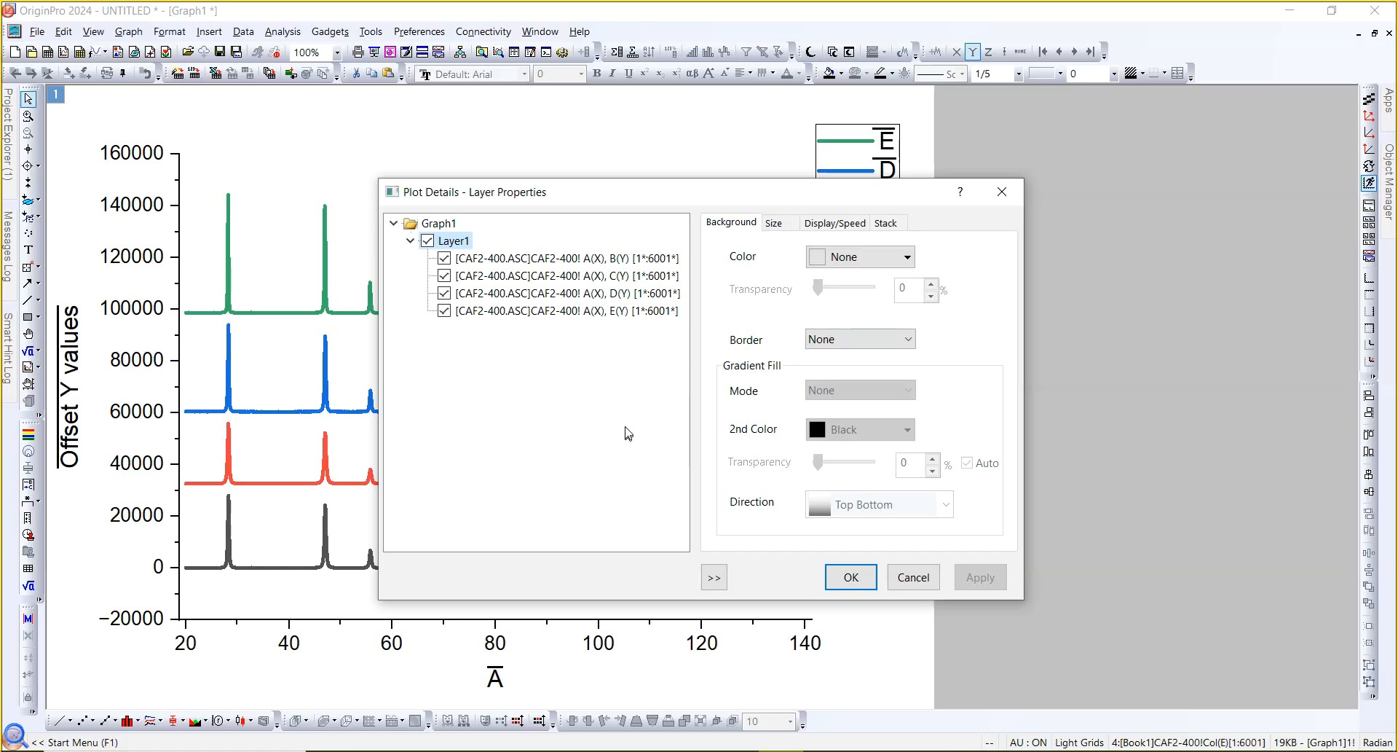
{"action": "left_click", "coordinate": [1002, 191]}
Open the axis settings, move the dialog clear of the curves, and examine the horizontal scale and bottom tick label options.
{"action": "double_click", "coordinate": [179, 316]}
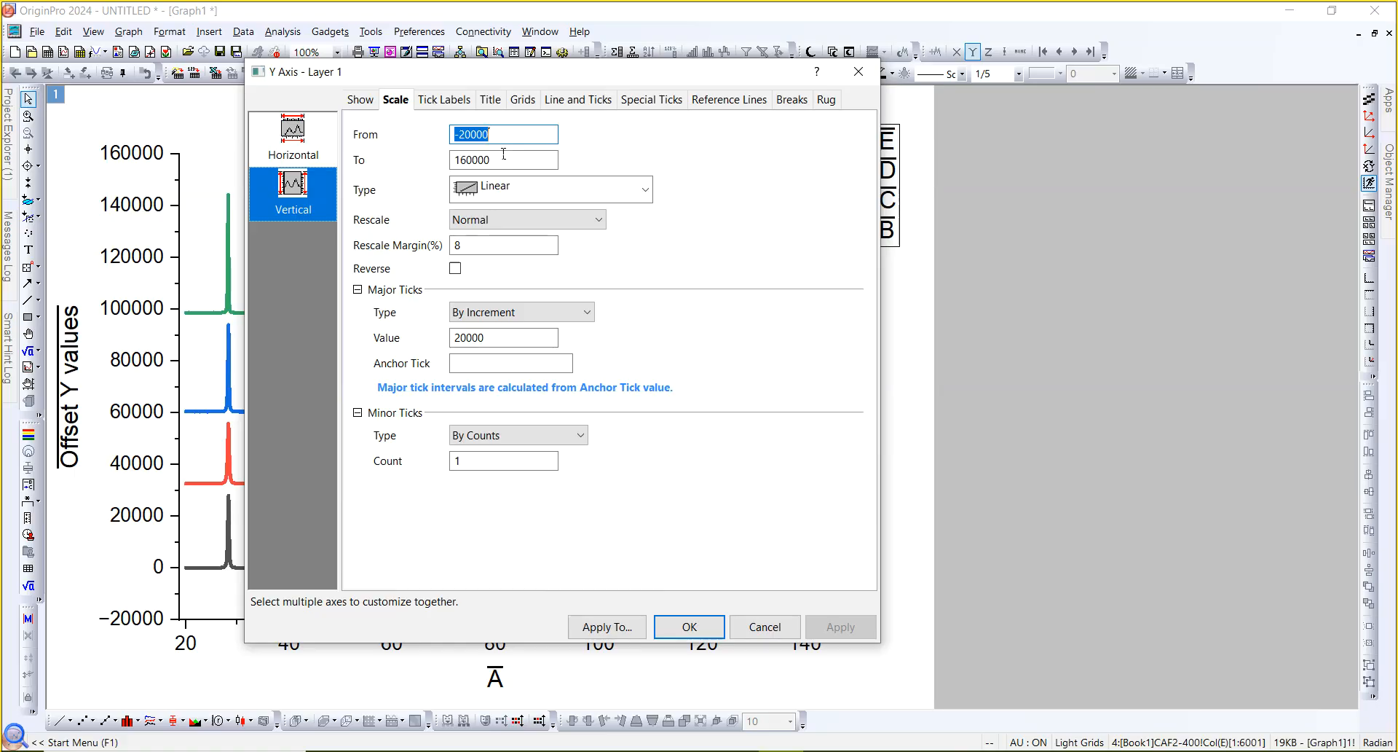
{"action": "left_click", "coordinate": [300, 137]}
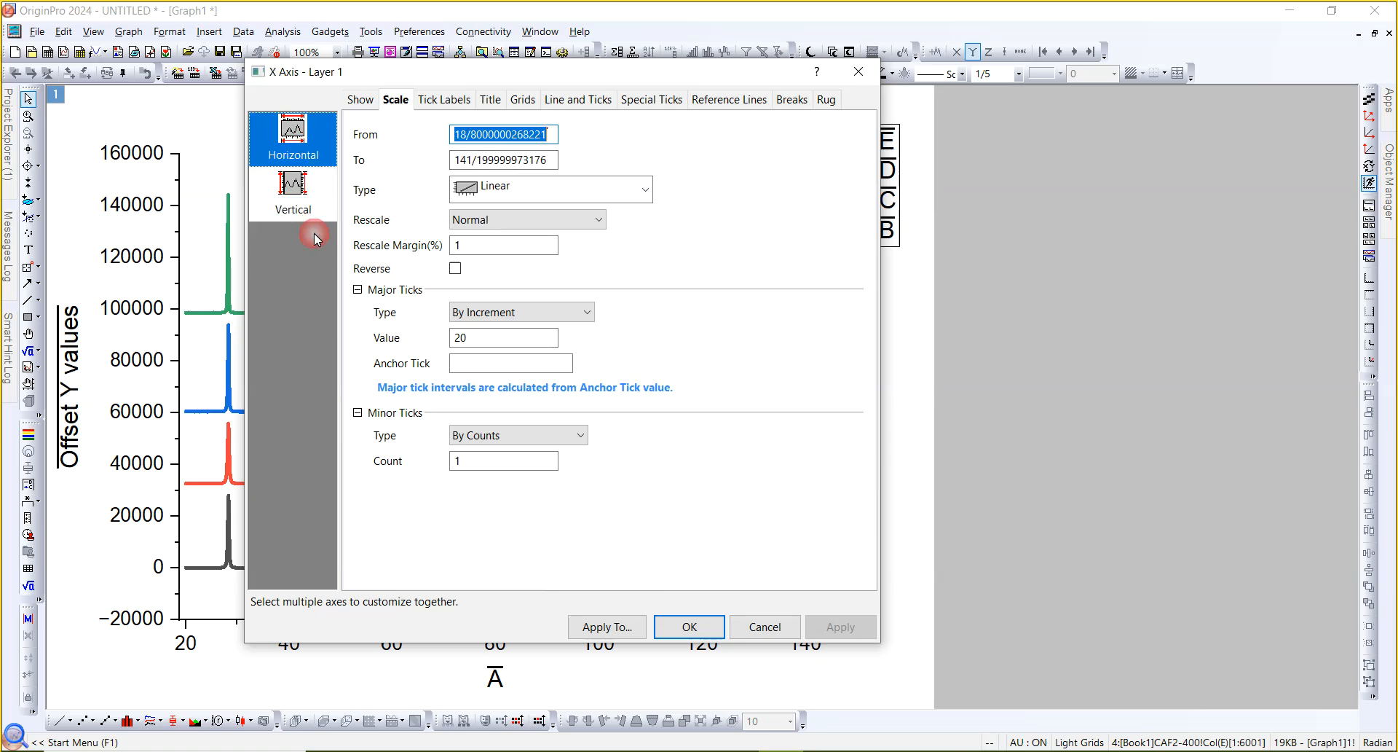
{"action": "left_click_drag", "start_coordinate": [438, 81], "coordinate": [856, 134]}
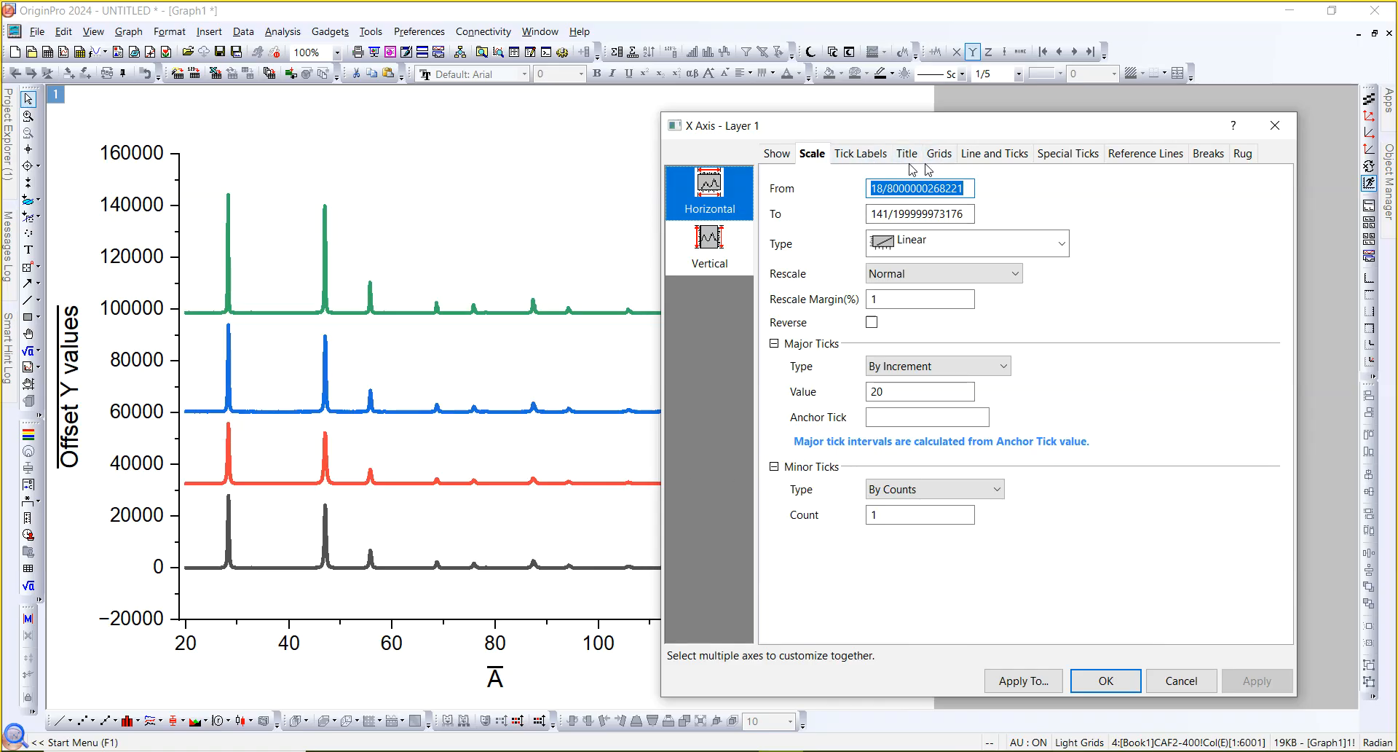
{"action": "left_click", "coordinate": [860, 159]}
{"action": "left_click", "coordinate": [908, 155]}
{"action": "left_click", "coordinate": [940, 157]}
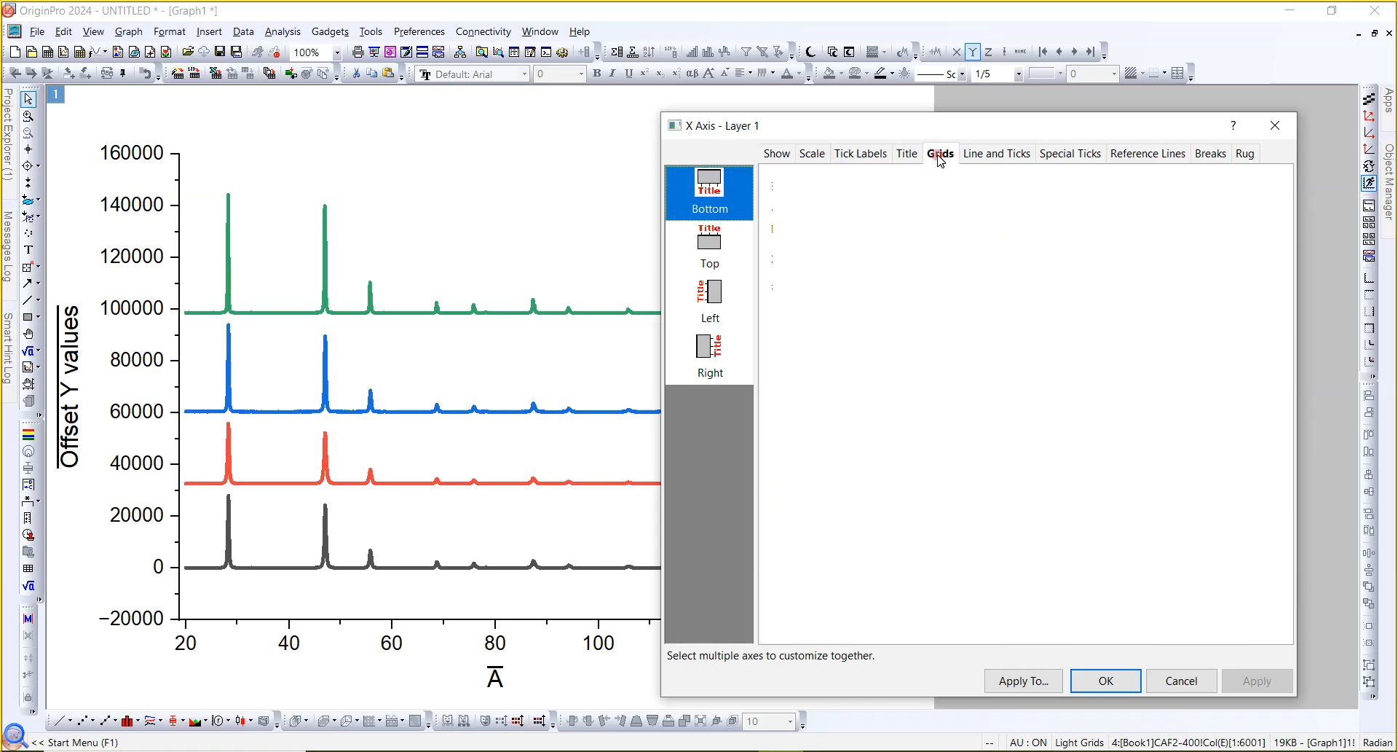
{"action": "left_click", "coordinate": [874, 159]}
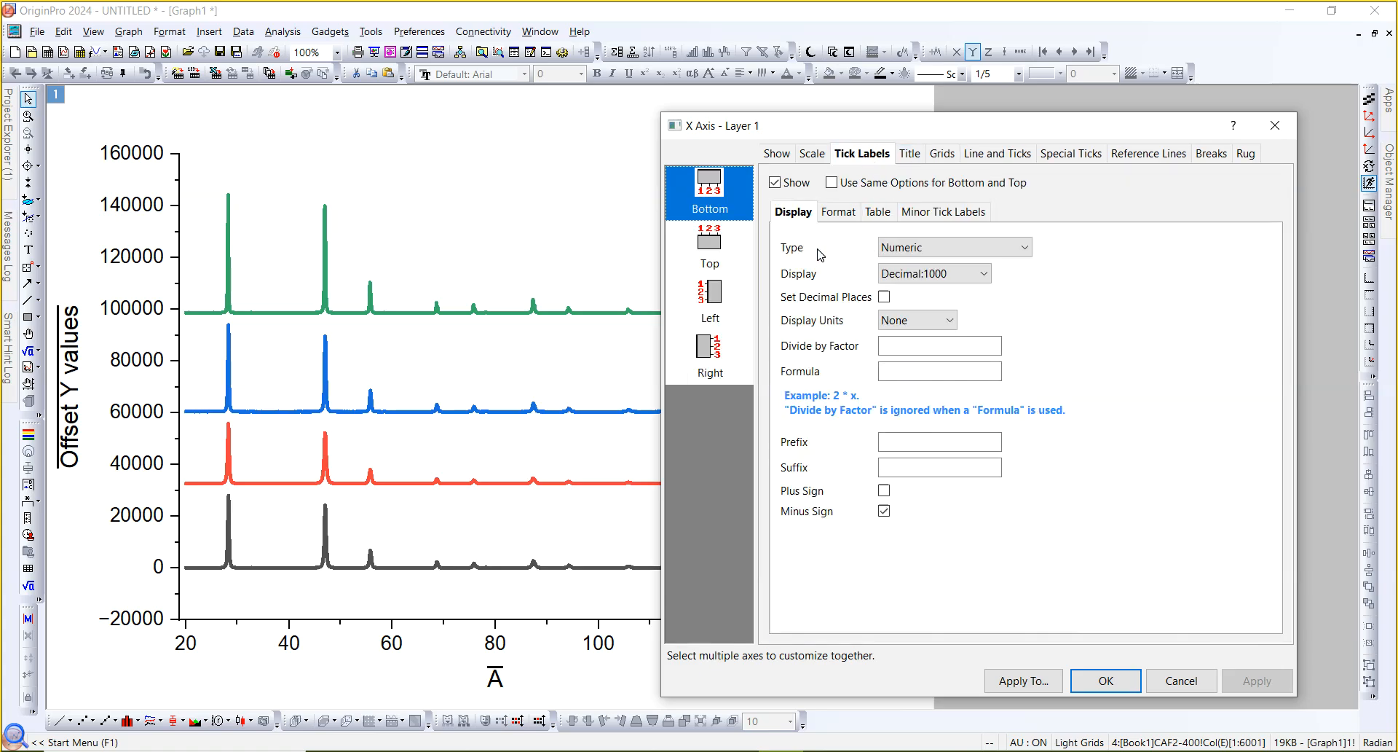
Show the top axis line with major and minor tick styles set to None, and apply it to the graph.
{"action": "left_click", "coordinate": [996, 159]}
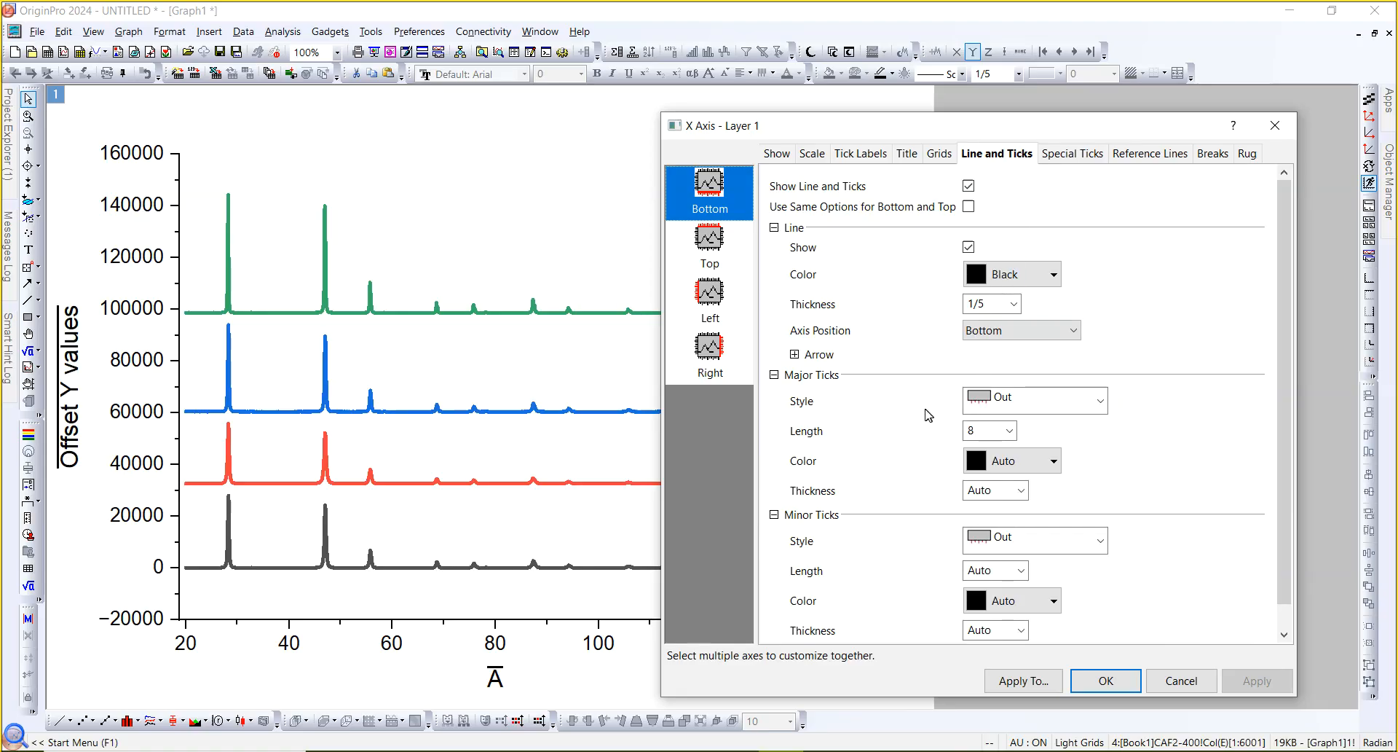
{"action": "left_click", "coordinate": [710, 266]}
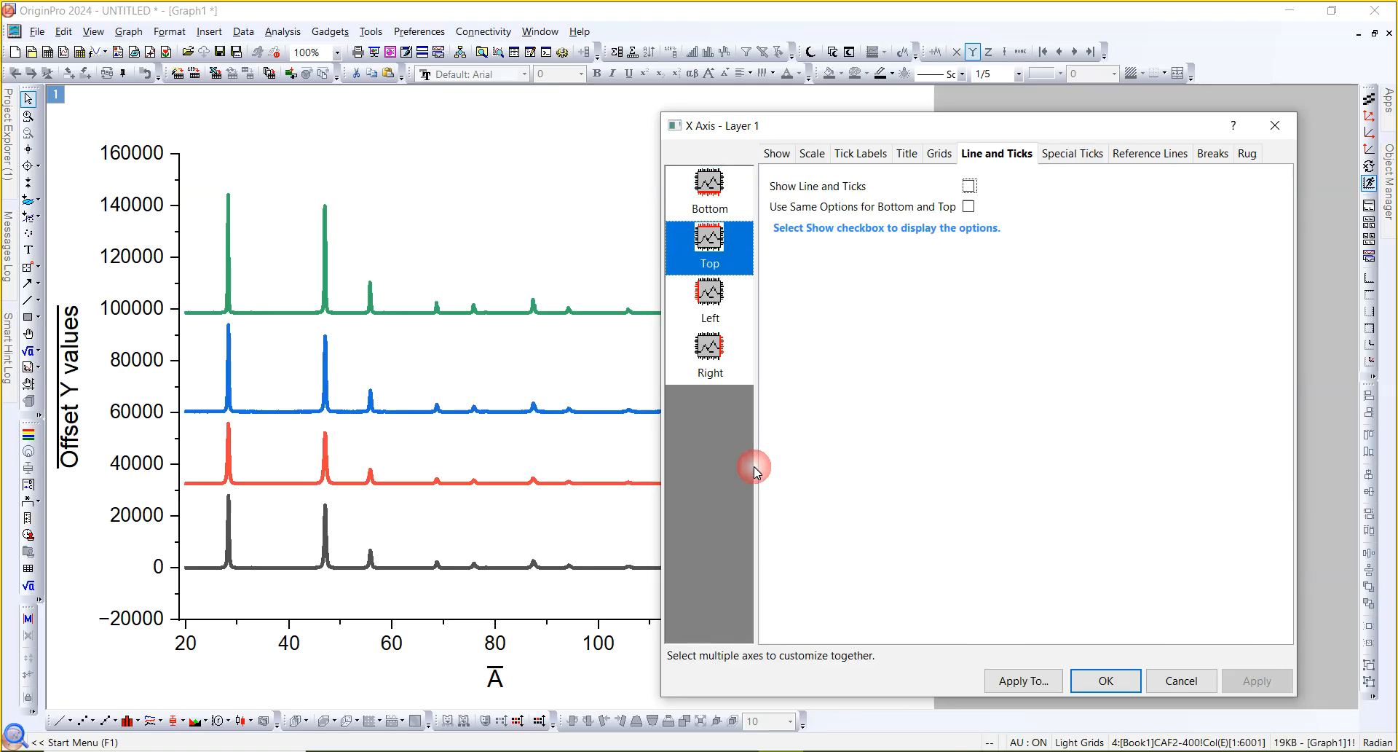
{"action": "left_click", "coordinate": [970, 186]}
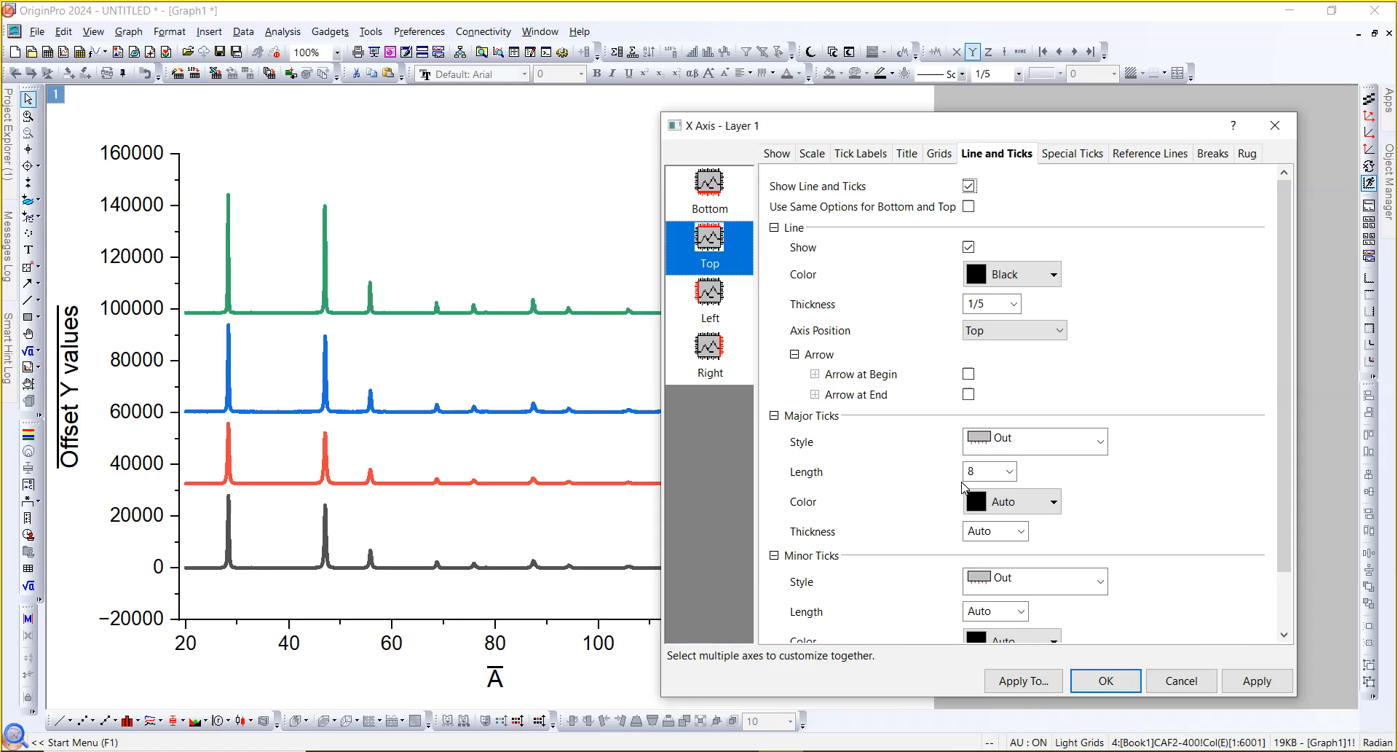
{"action": "left_click", "coordinate": [1019, 444]}
{"action": "left_click", "coordinate": [998, 537]}
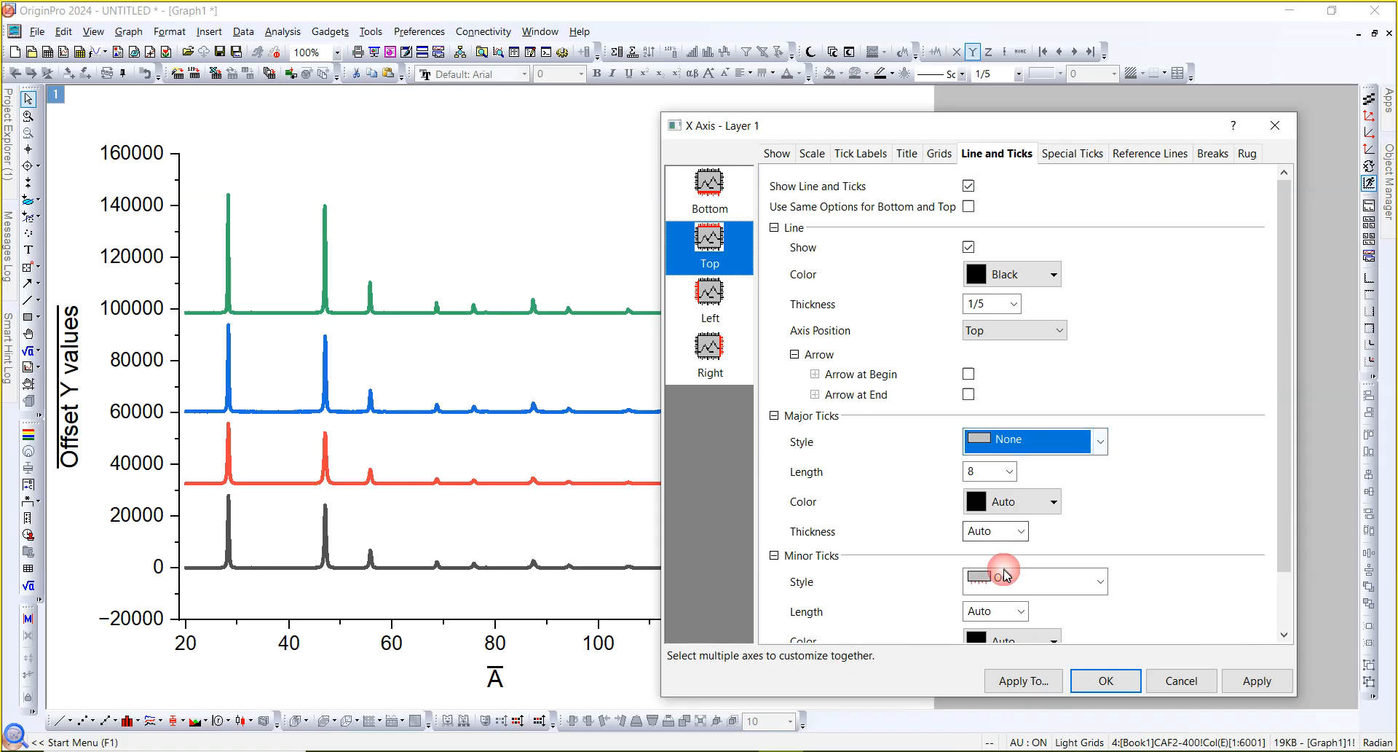
{"action": "left_click", "coordinate": [1014, 581]}
{"action": "left_click", "coordinate": [1006, 675]}
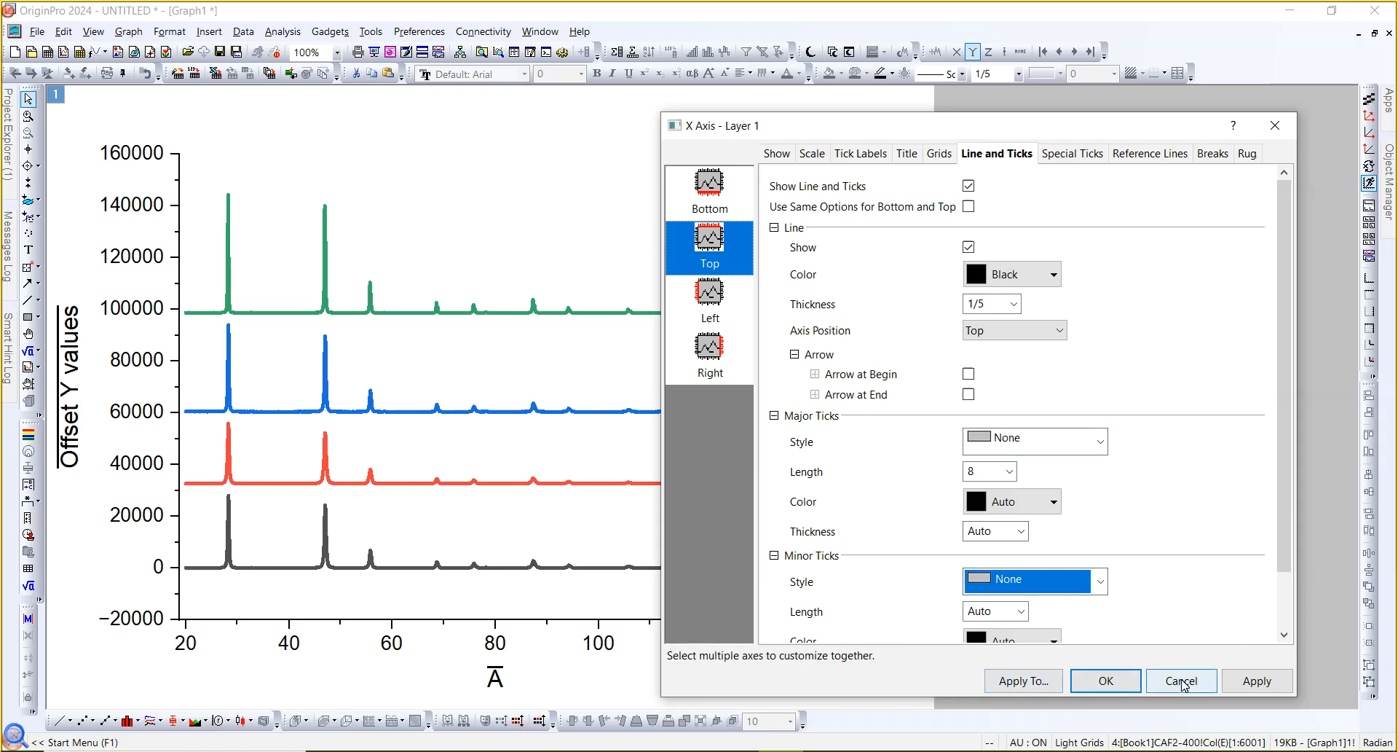
{"action": "left_click", "coordinate": [1257, 680]}
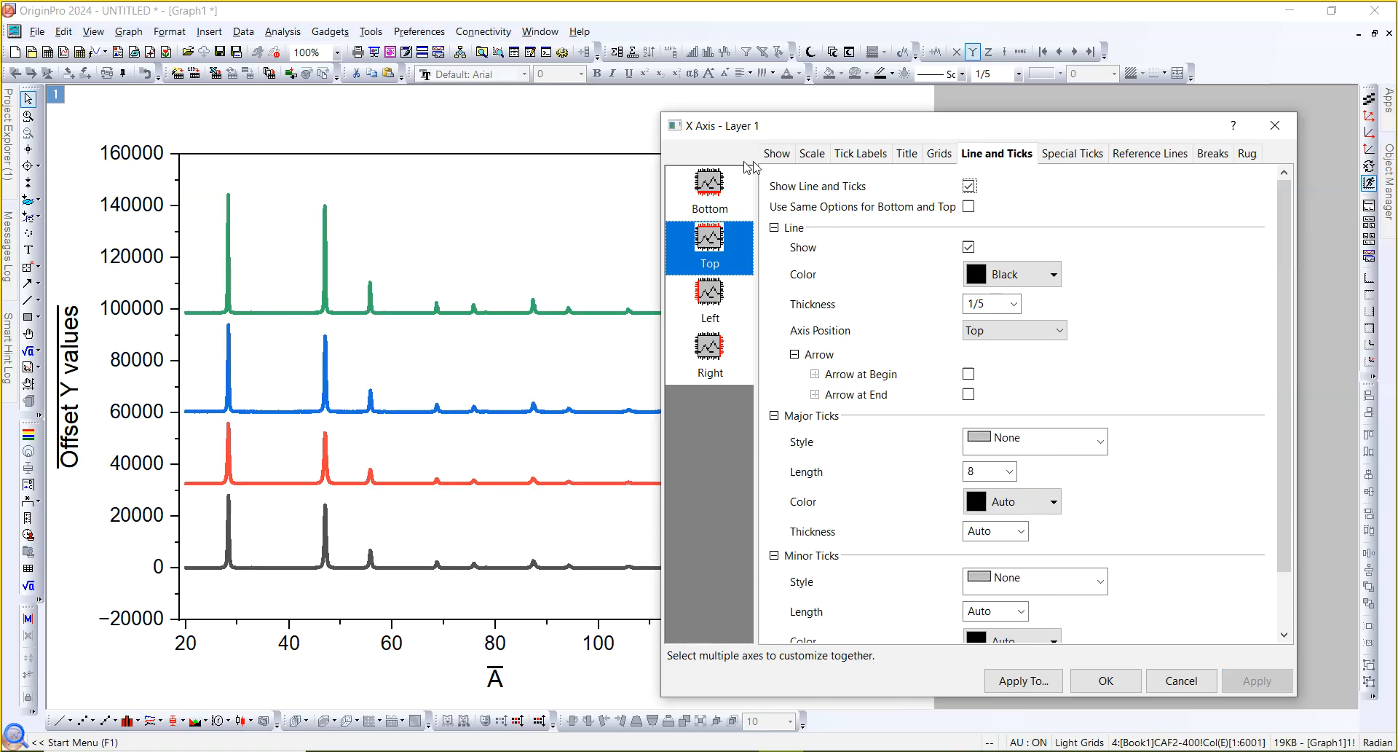